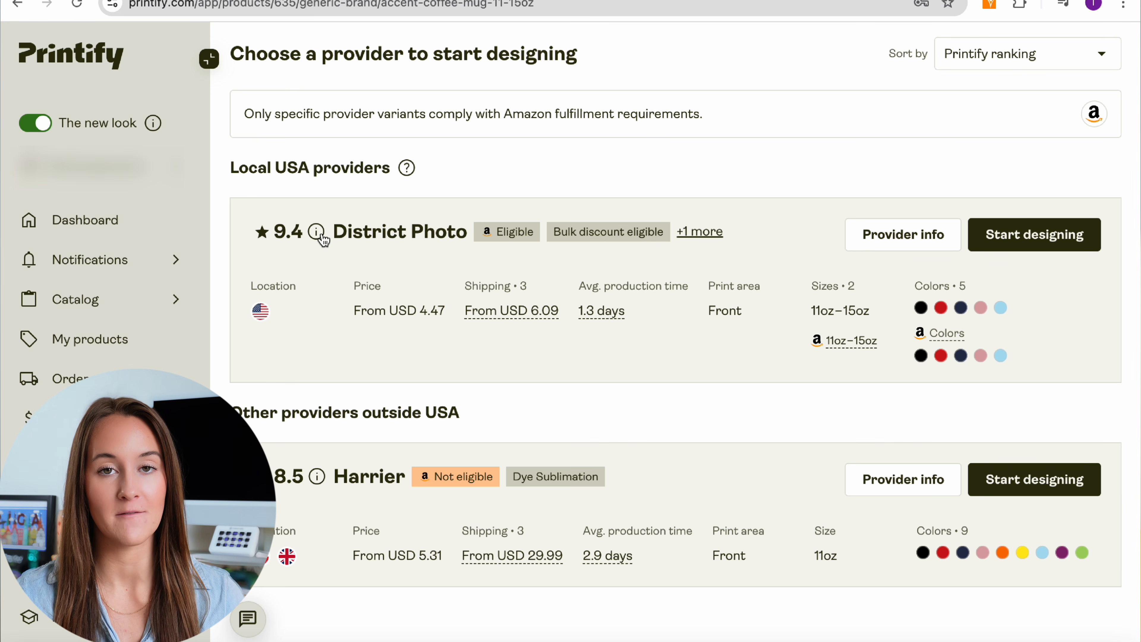
In Canva, set the PNG download to a transparent background, and place Custom Teacher Mug.png on the mug's print area in Printify.
mouse_move(321, 239)
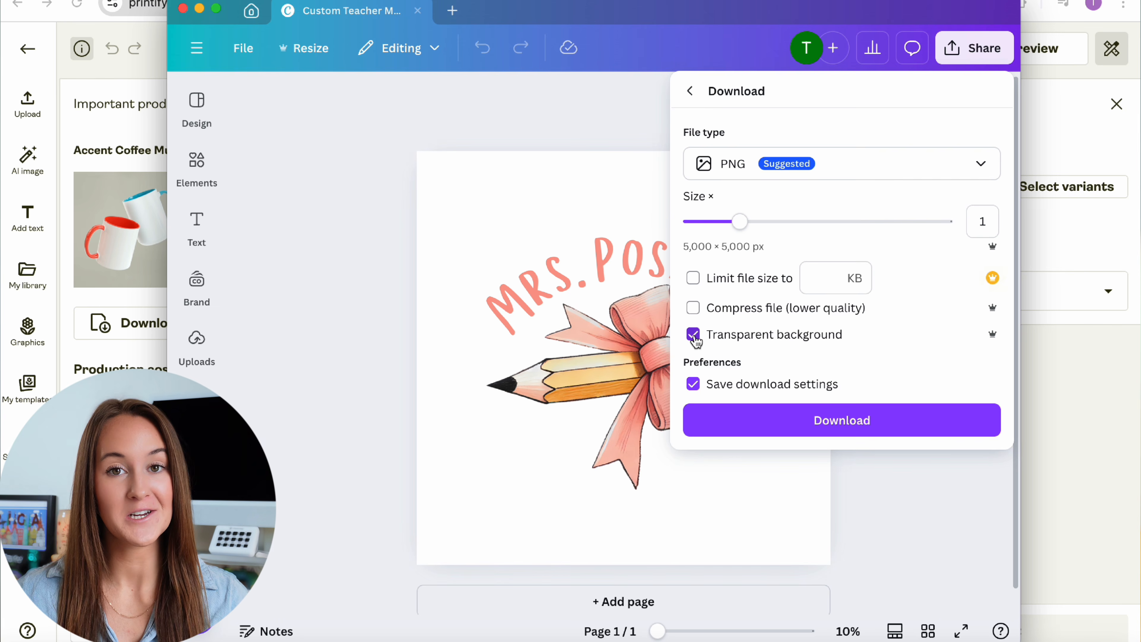
click(695, 340)
click(695, 340)
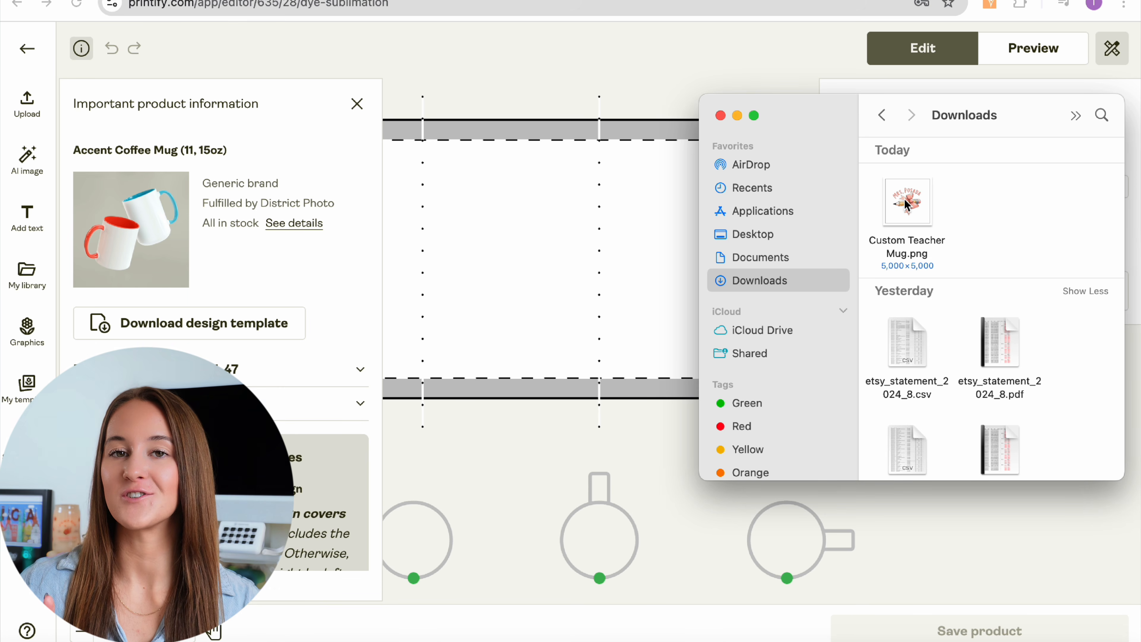
drag(906, 205, 604, 200)
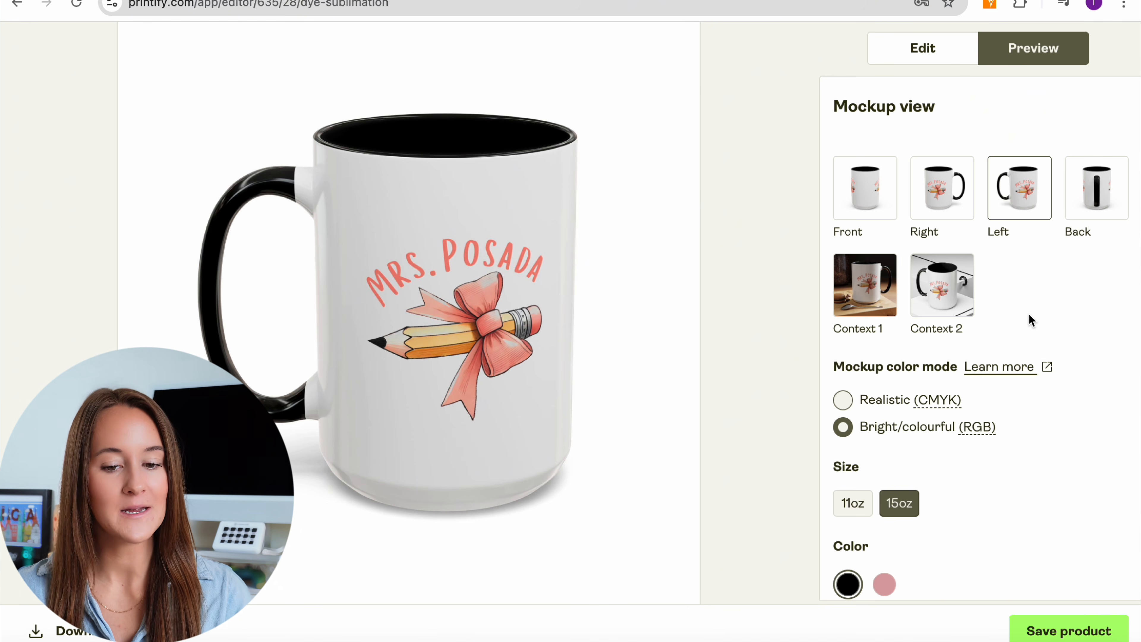
Download the mug's mockup images and save the Accent Coffee Mug product.
click(67, 630)
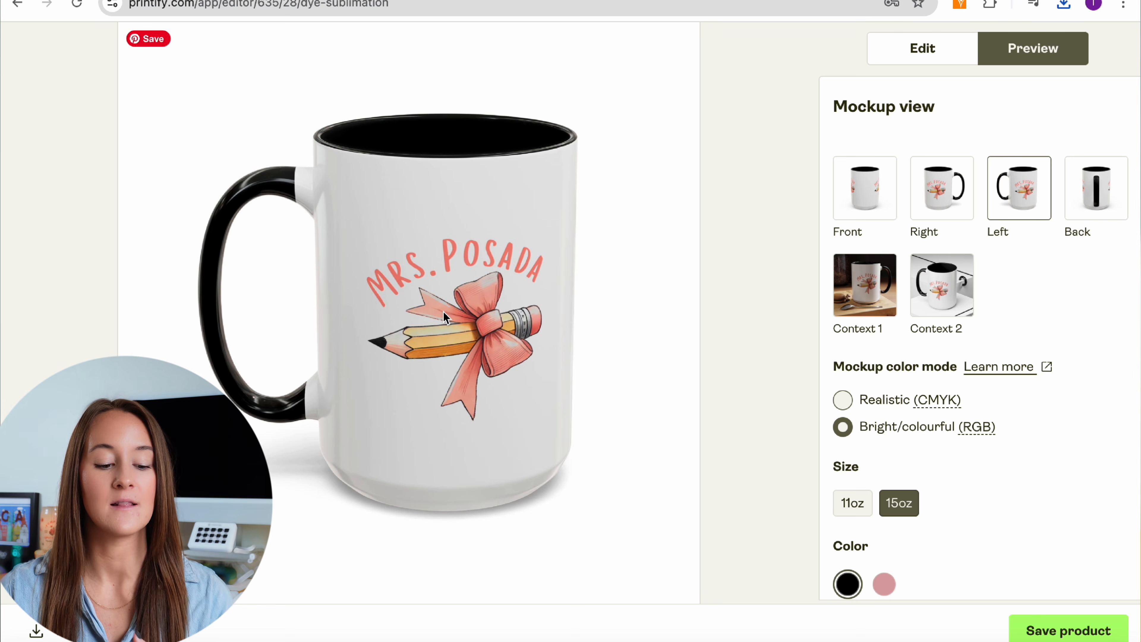
click(1060, 631)
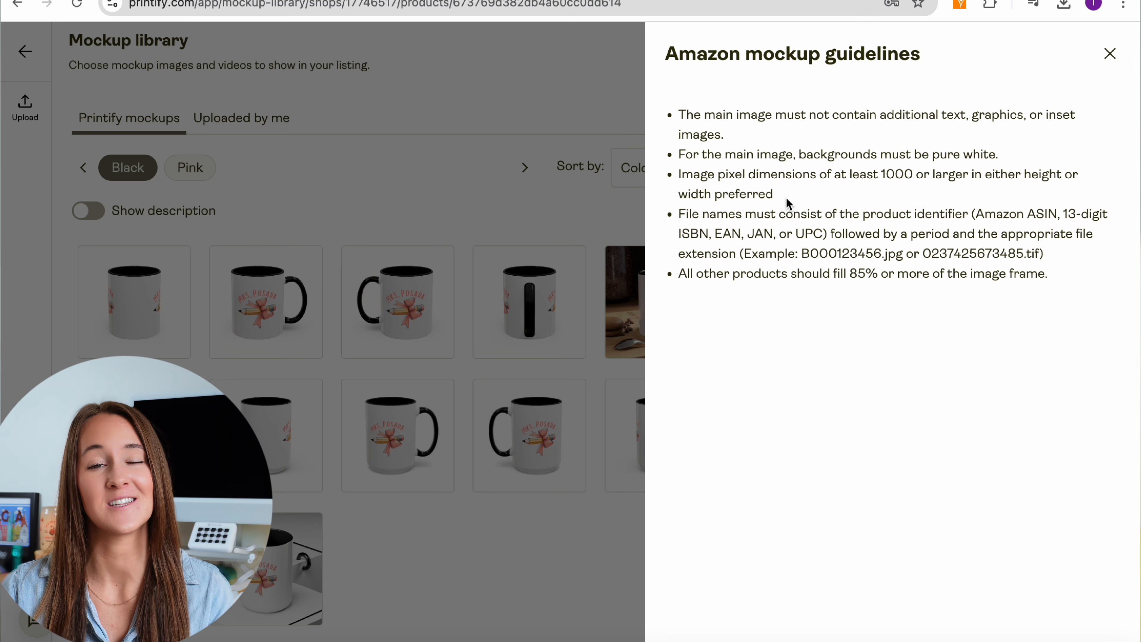
Close the Amazon mockup guidelines and review the product's selected mockups, title and description.
key(Escape)
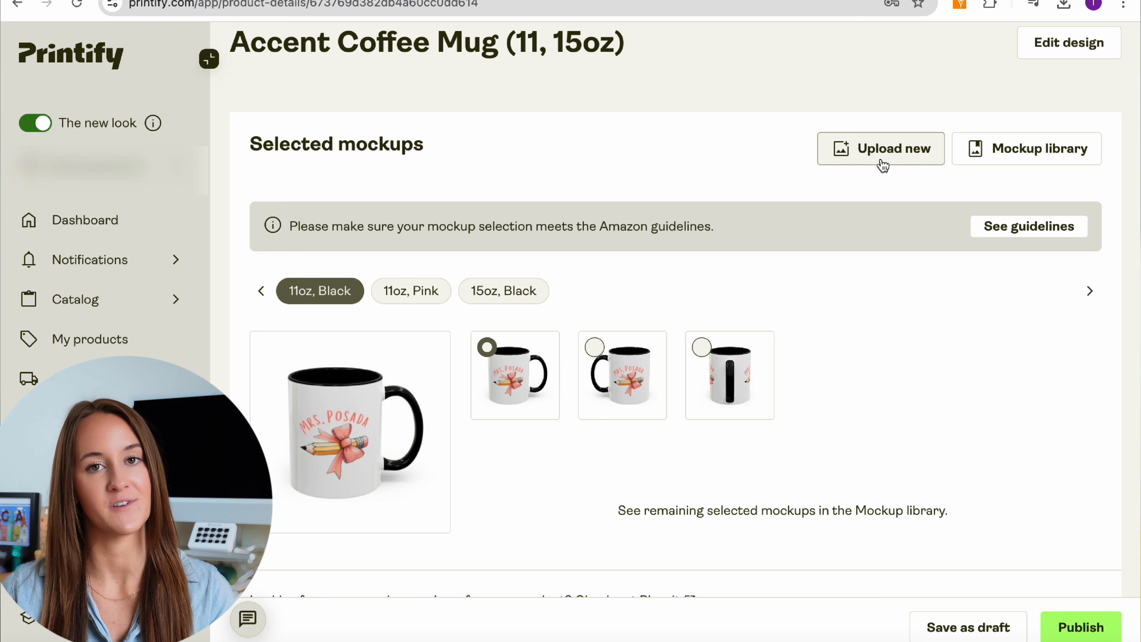
scroll(799, 355, down, 1)
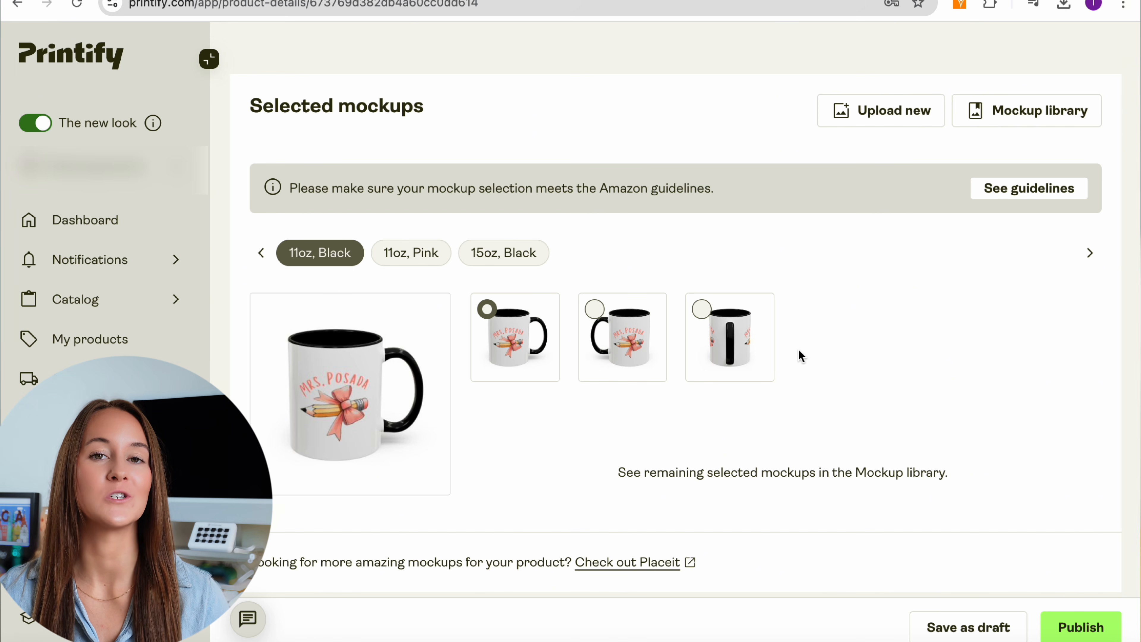
scroll(799, 351, down, 5)
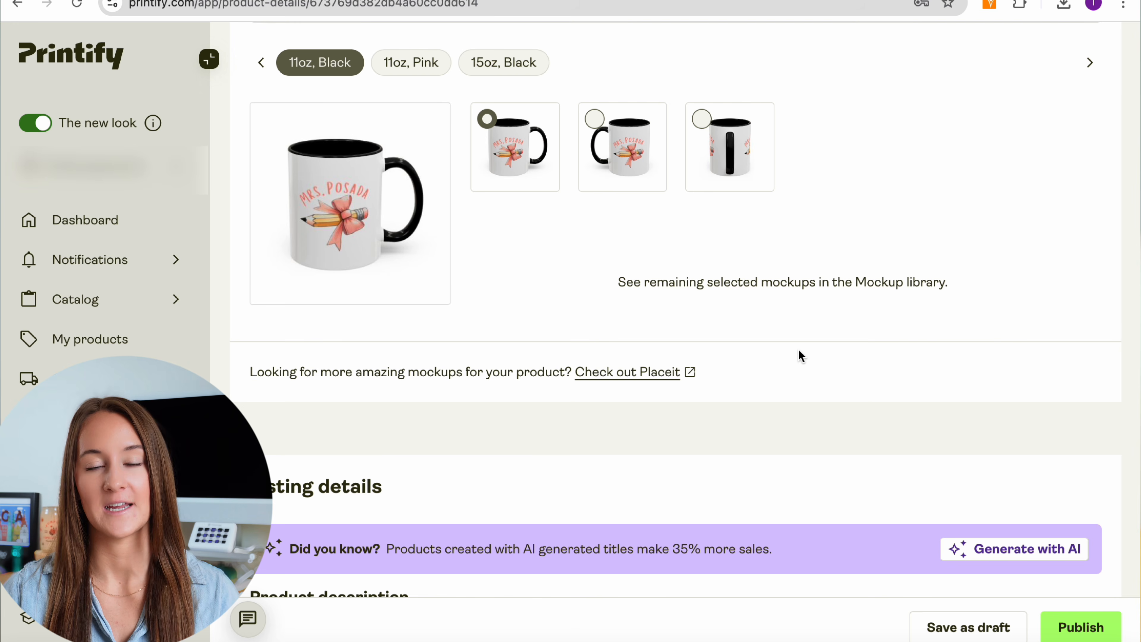
scroll(799, 350, down, 7)
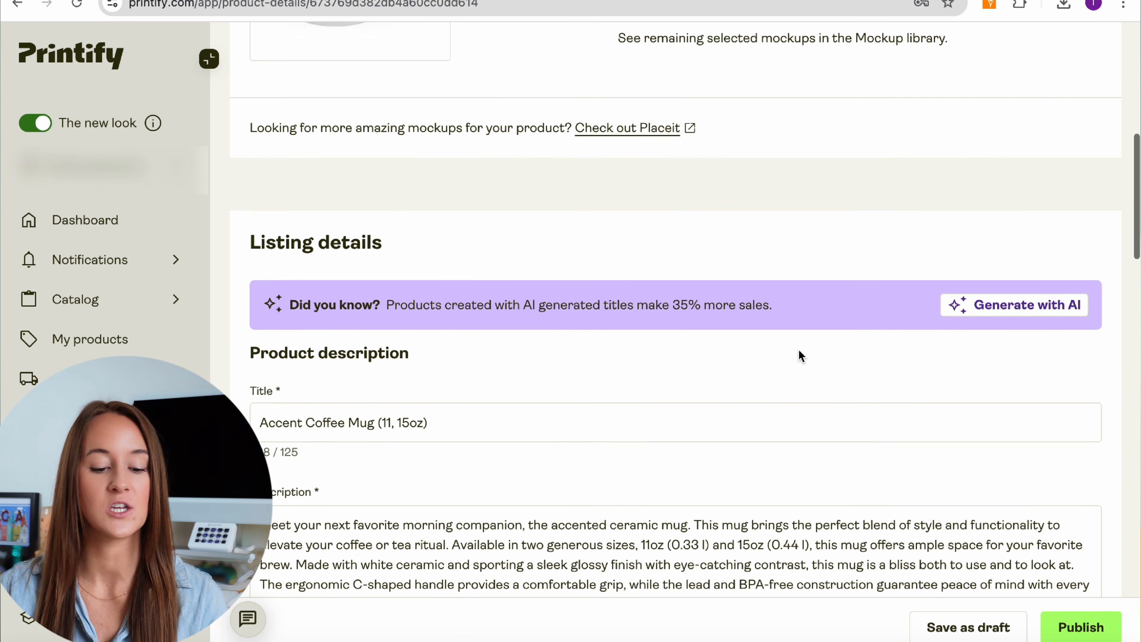
scroll(799, 355, down, 2)
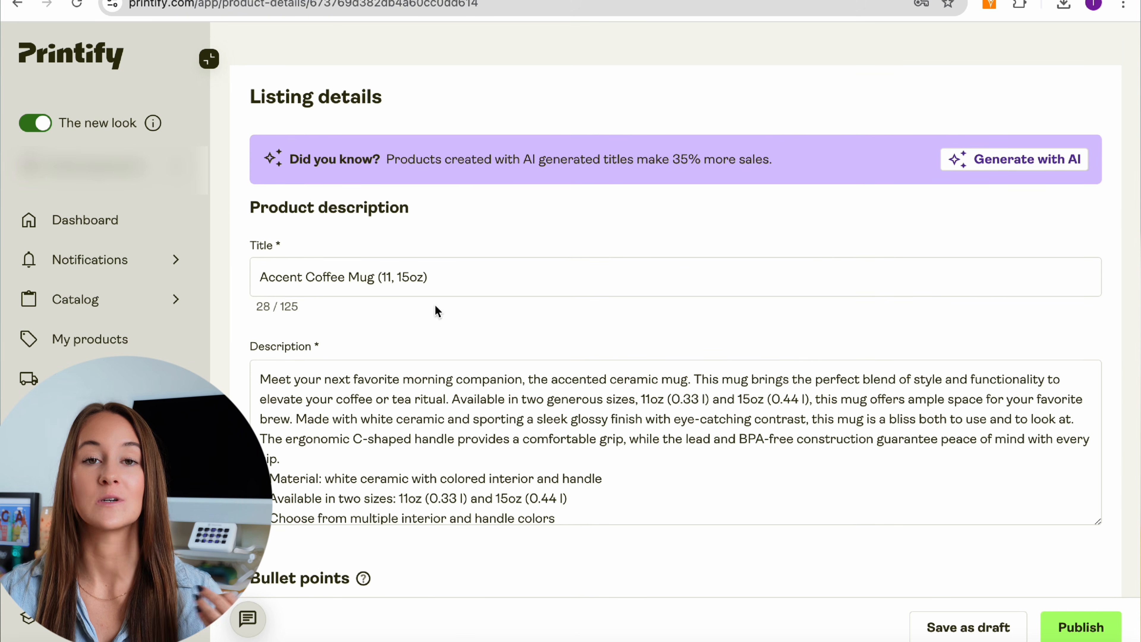
scroll(472, 466, down, 6)
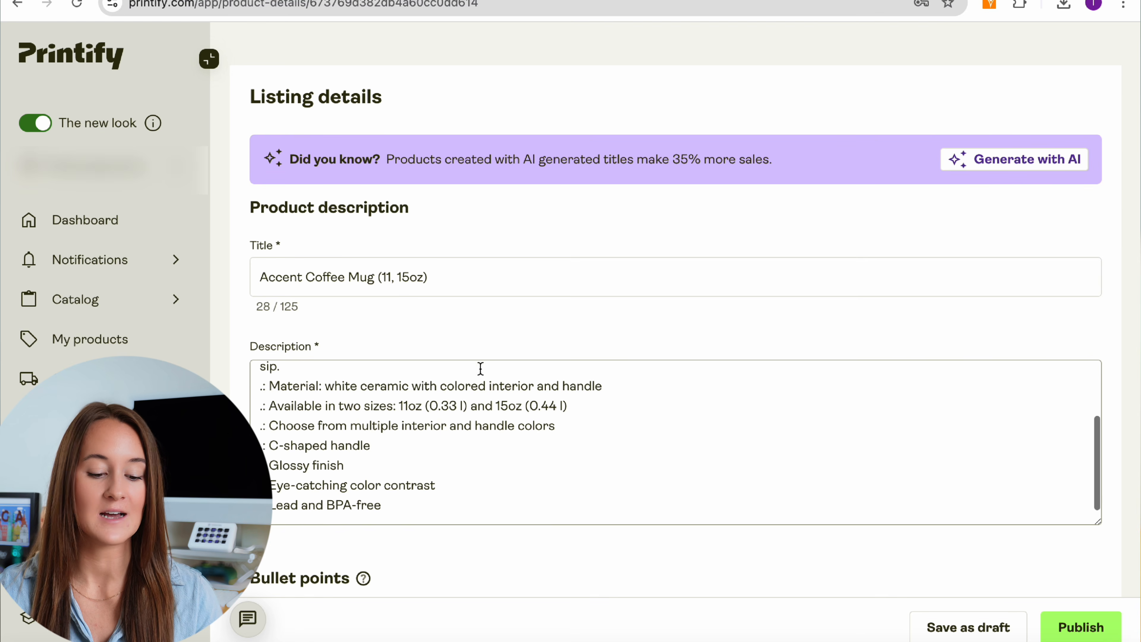
scroll(489, 284, down, 3)
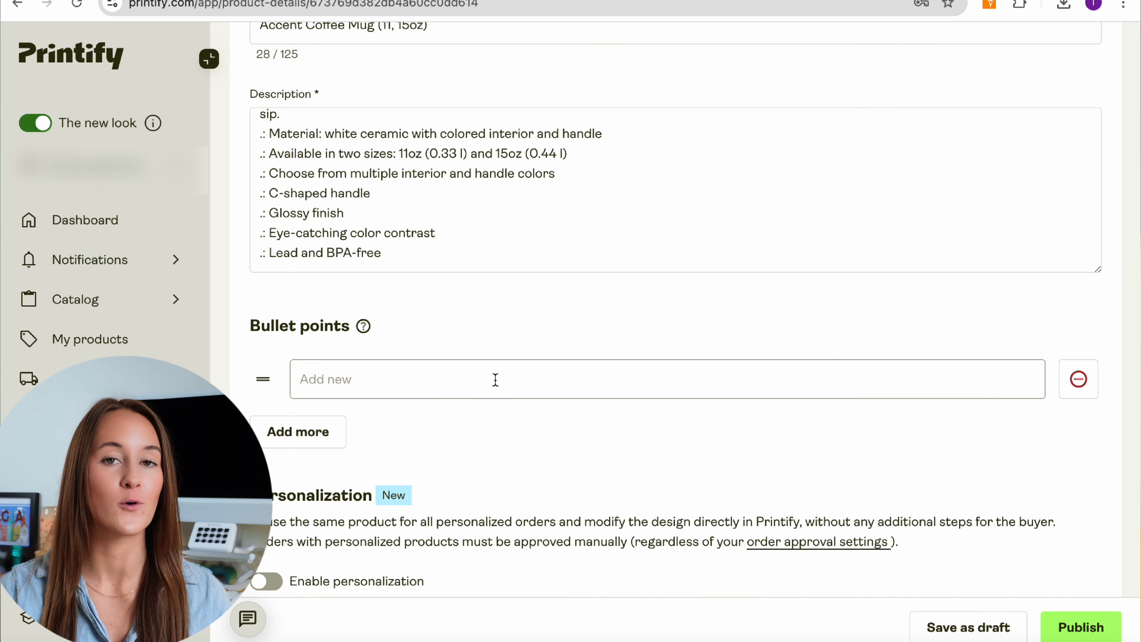
Generate the title and description with AI from "Coquette inspired personalized teacher mug" and apply both to the listing.
scroll(882, 200, up, 5)
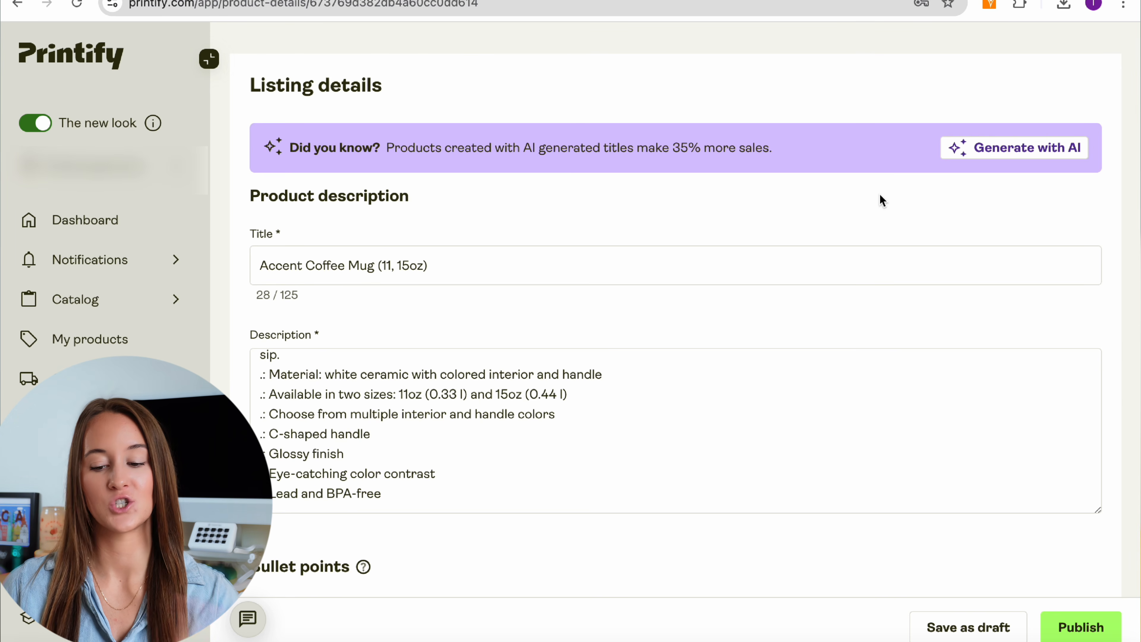
click(1016, 157)
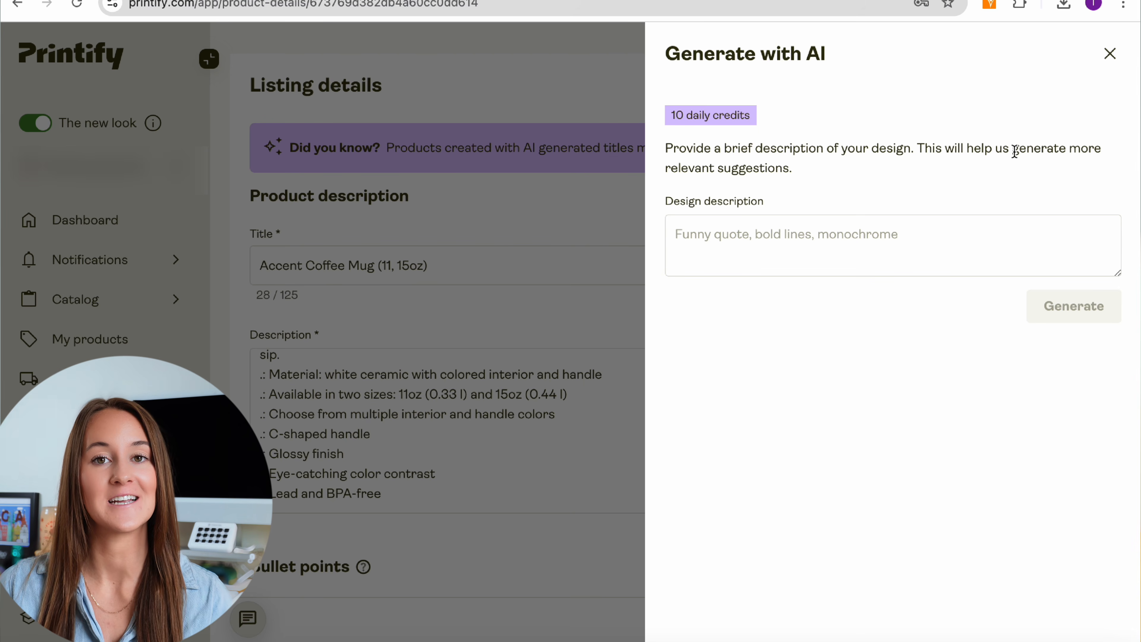
click(777, 242)
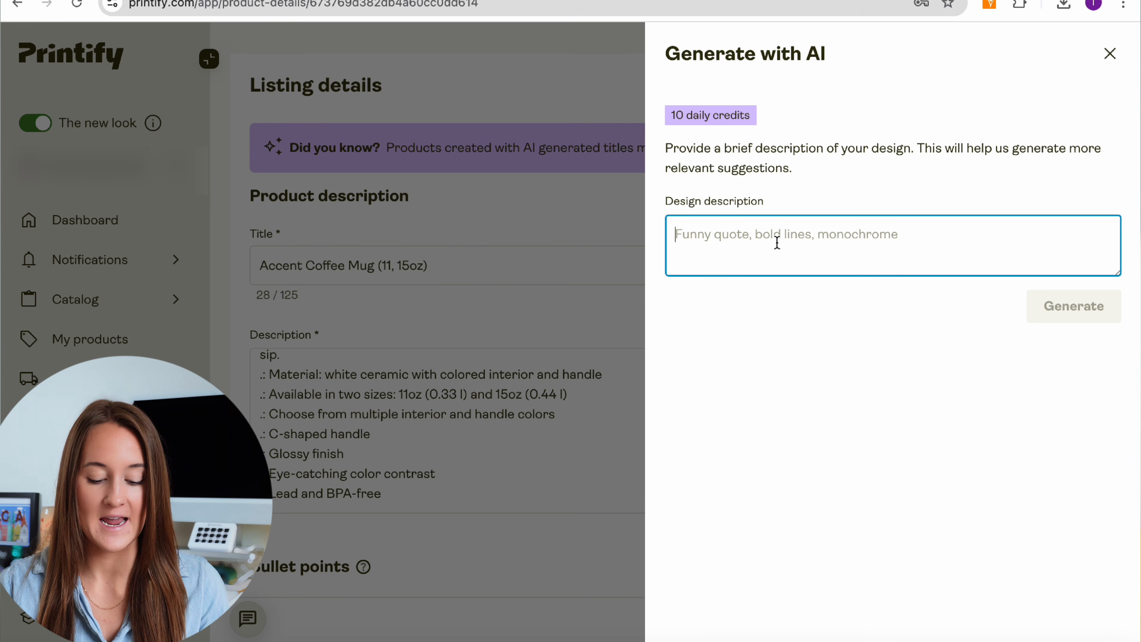
text(Coquette i)
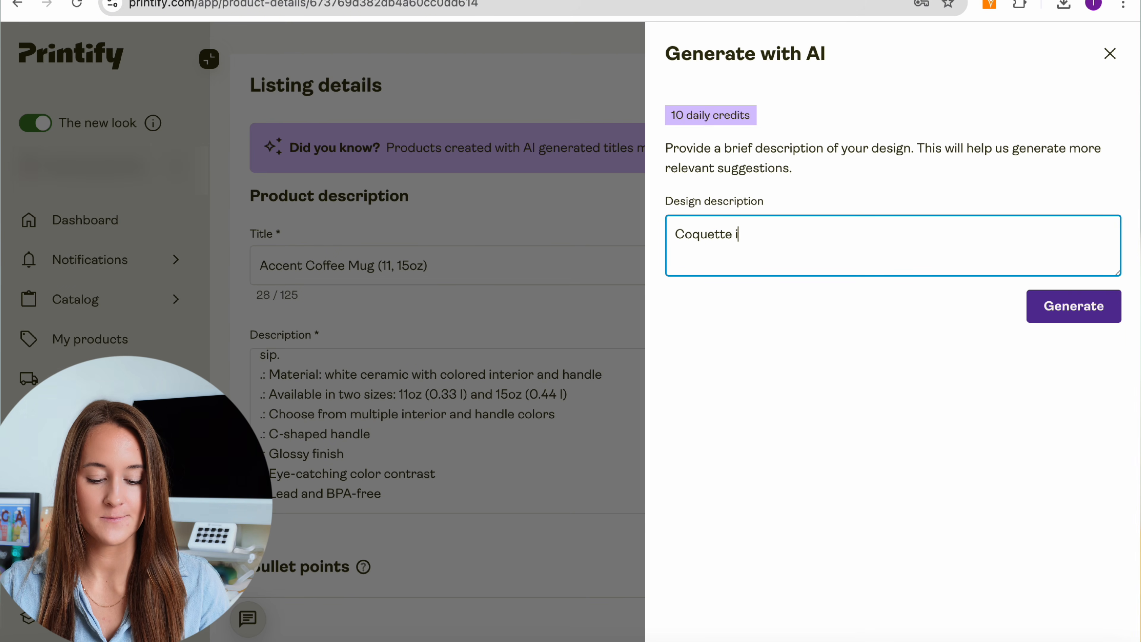
text(nspired teach)
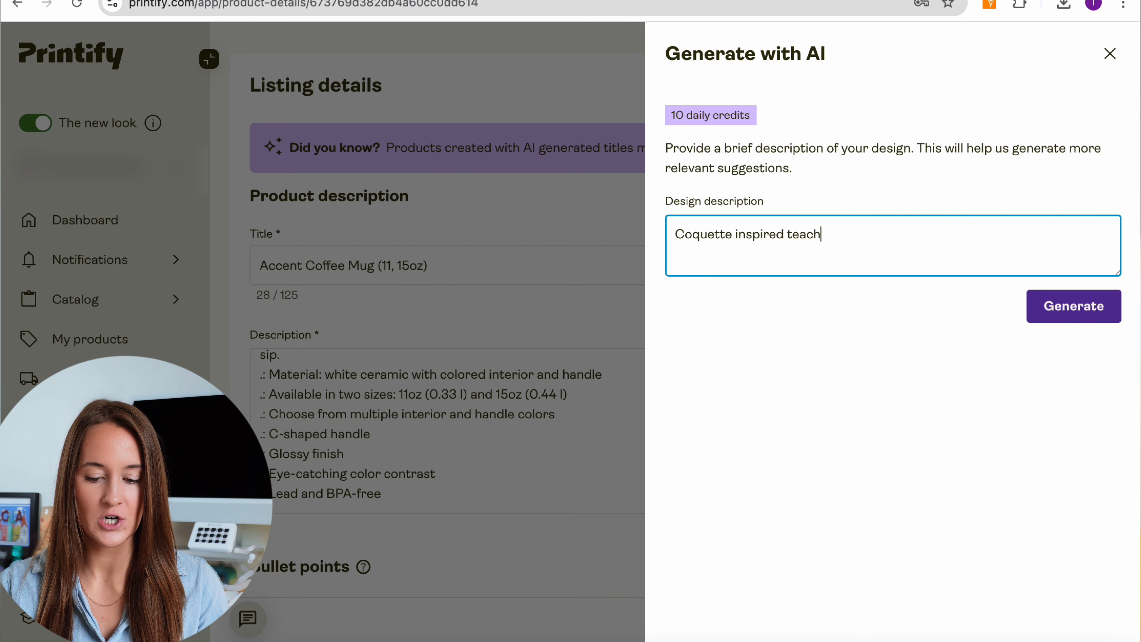
text(er mug)
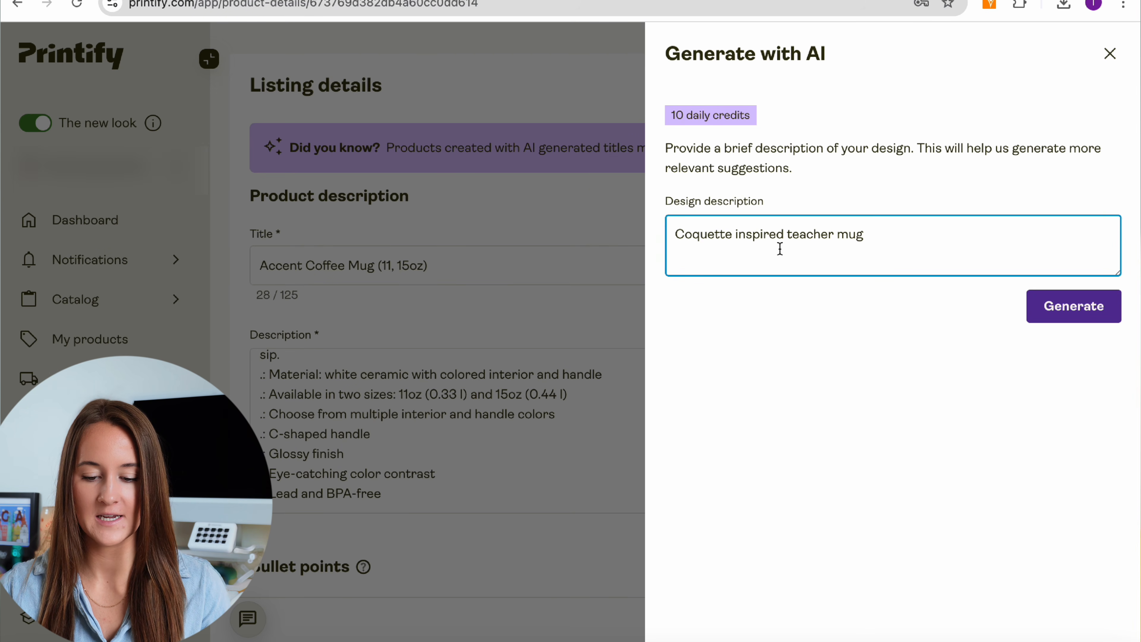
click(787, 234)
text(personalize)
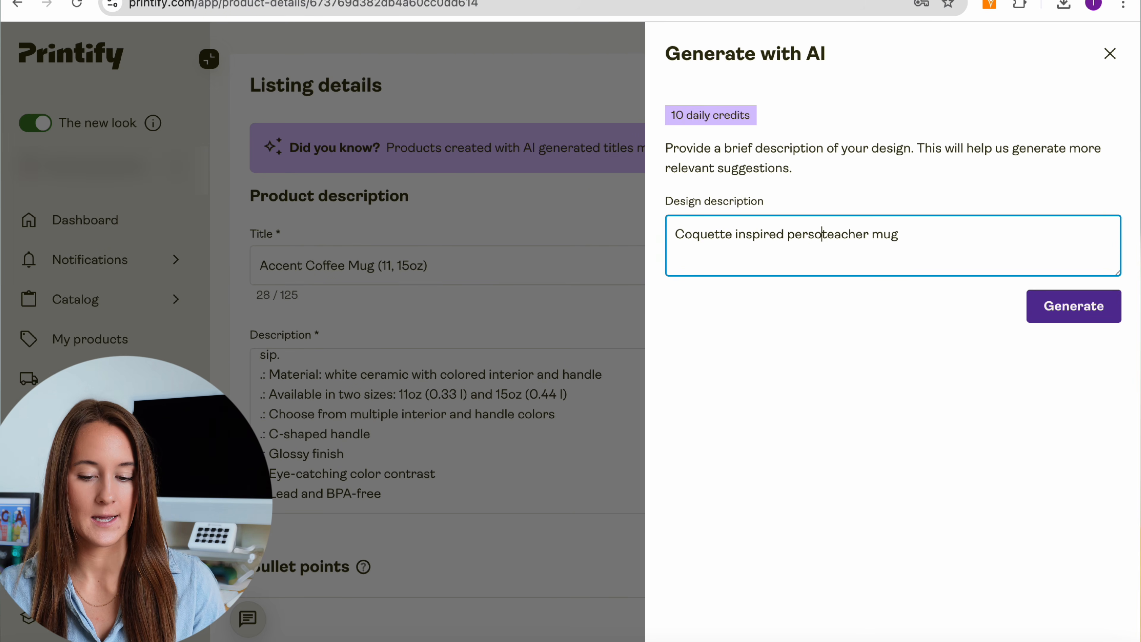
text(d)
click(965, 238)
click(1071, 306)
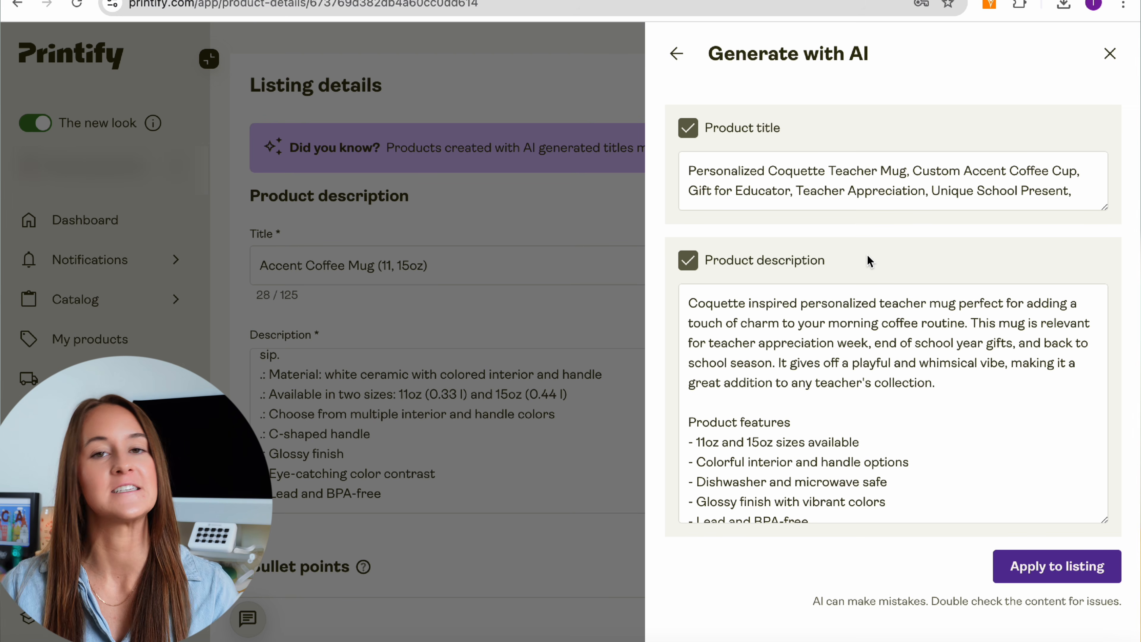
click(1057, 566)
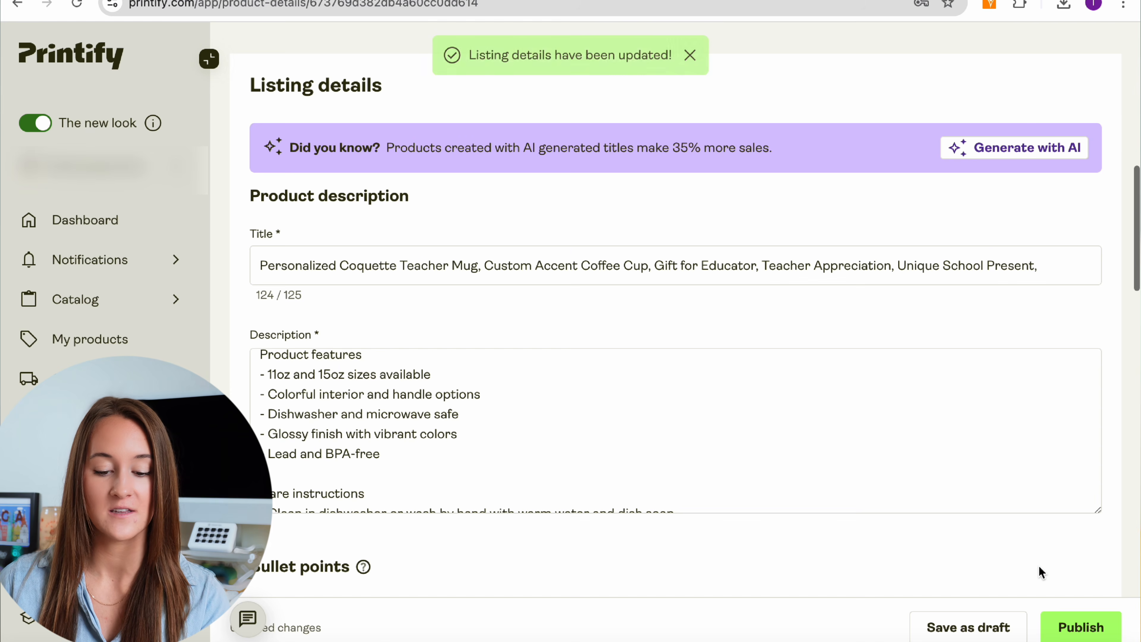
Review the listing's description, bullet points, personalization option, mockups and Amazon shipping instructions.
scroll(735, 512, down, 2)
scroll(654, 556, down, 6)
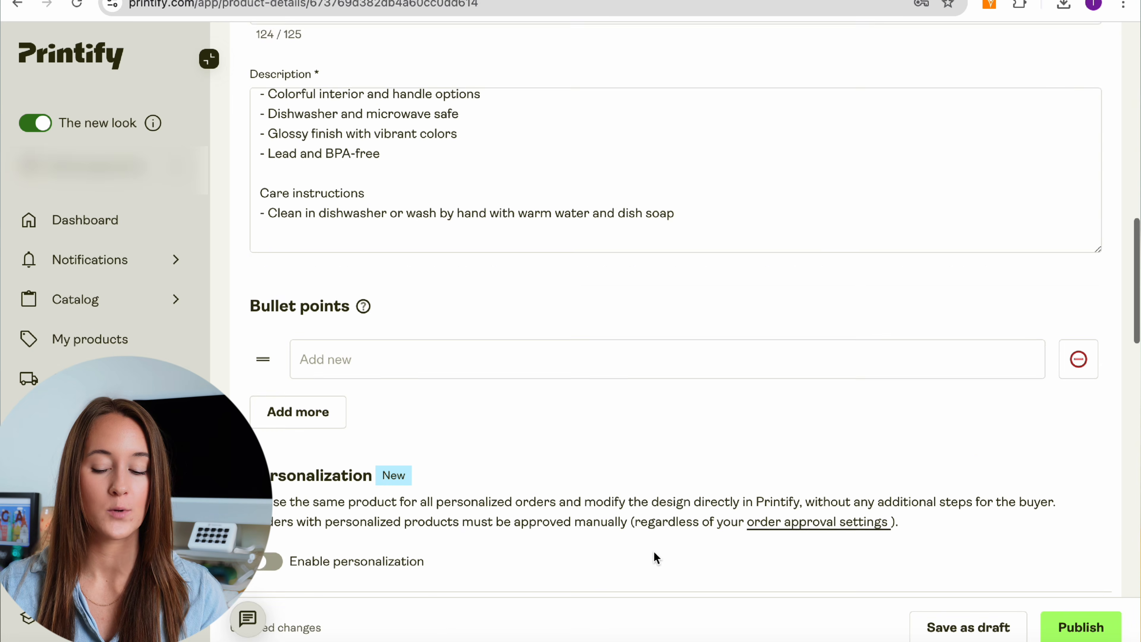
scroll(645, 399, up, 8)
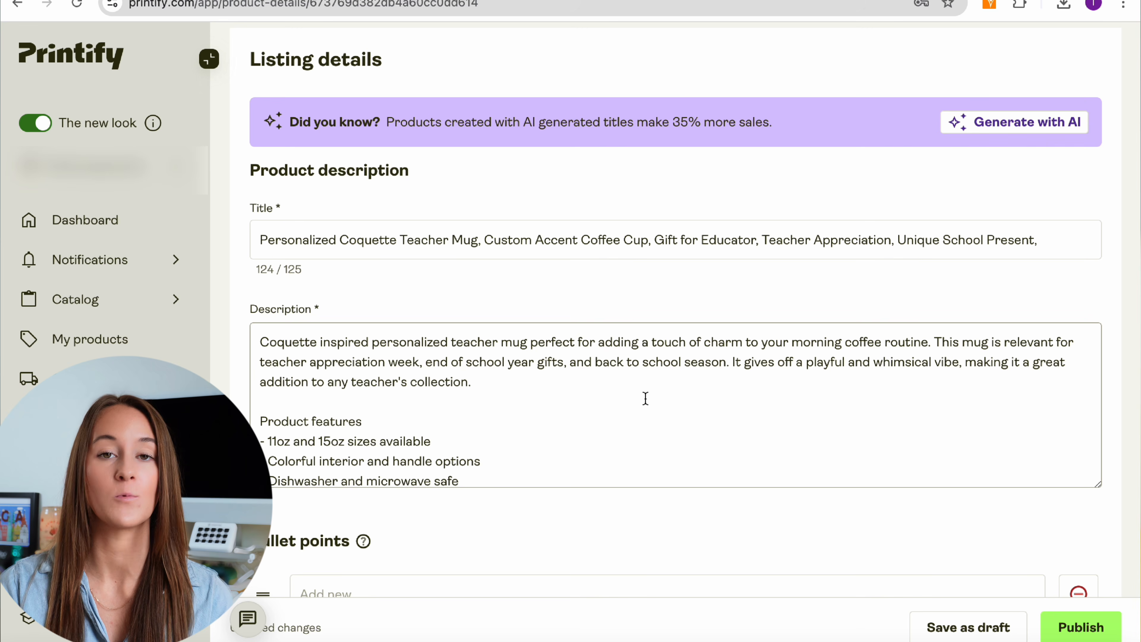
scroll(646, 398, down, 8)
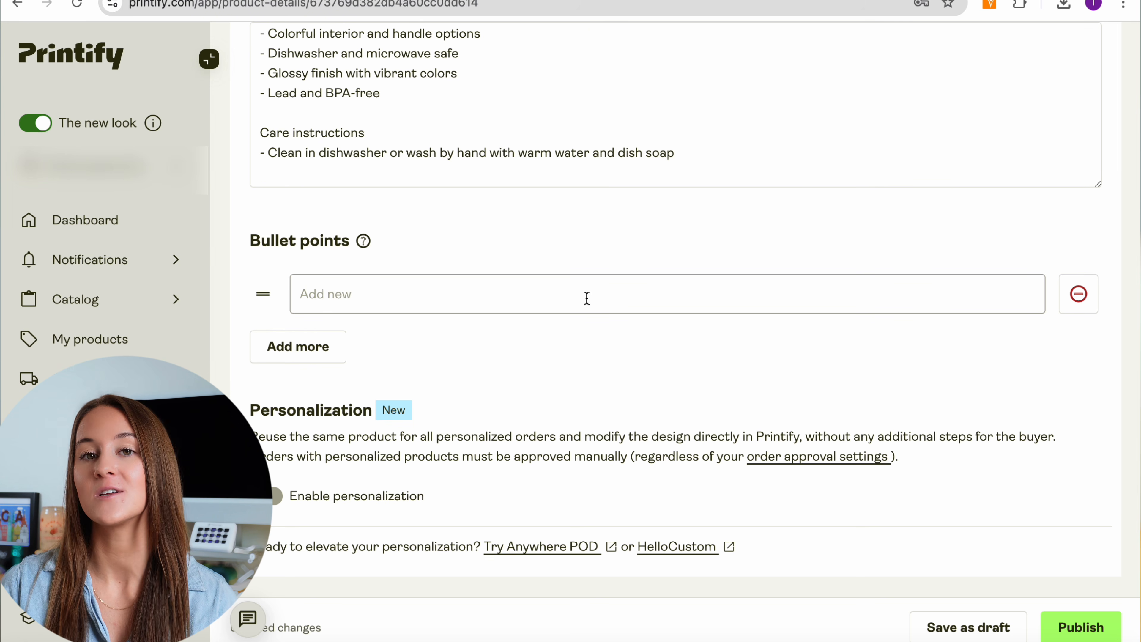
scroll(433, 378, down, 3)
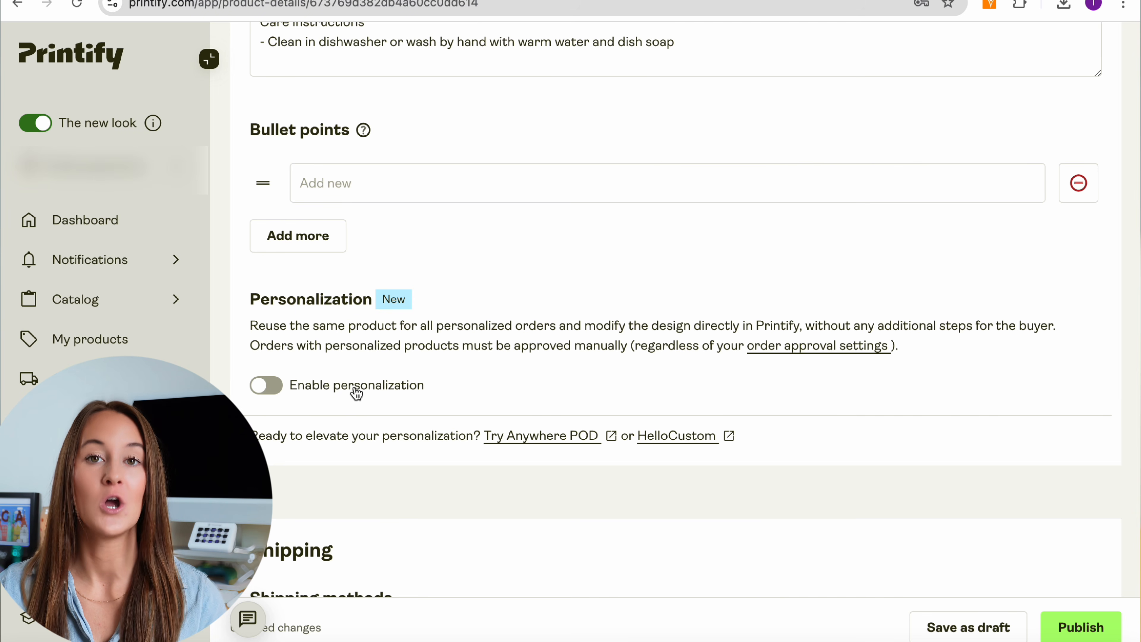
scroll(357, 393, up, 15)
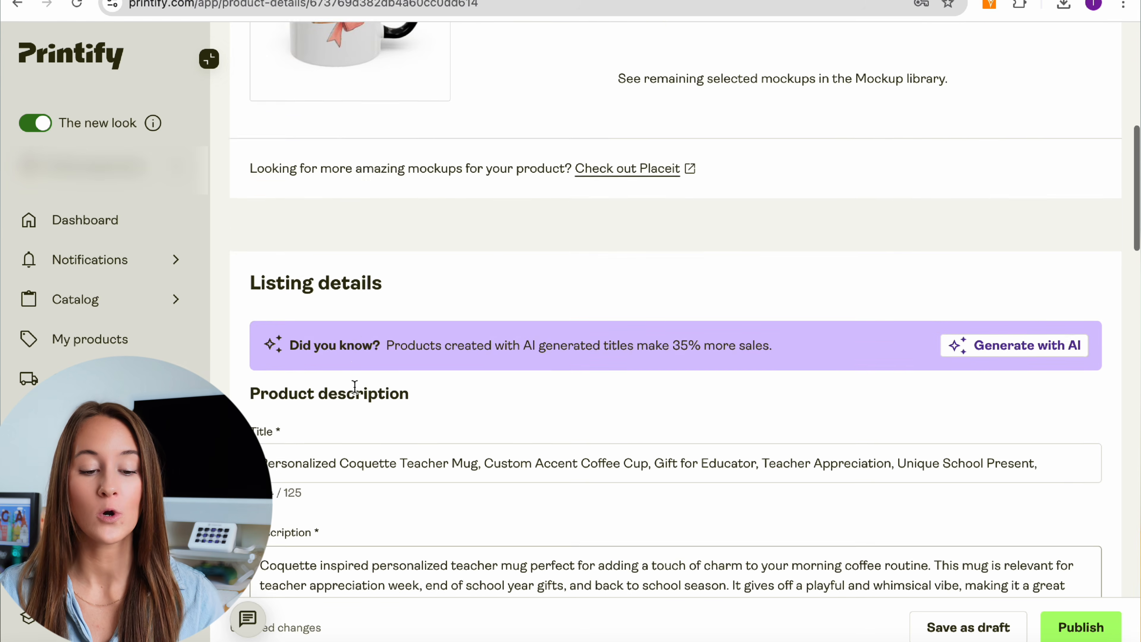
scroll(354, 386, up, 5)
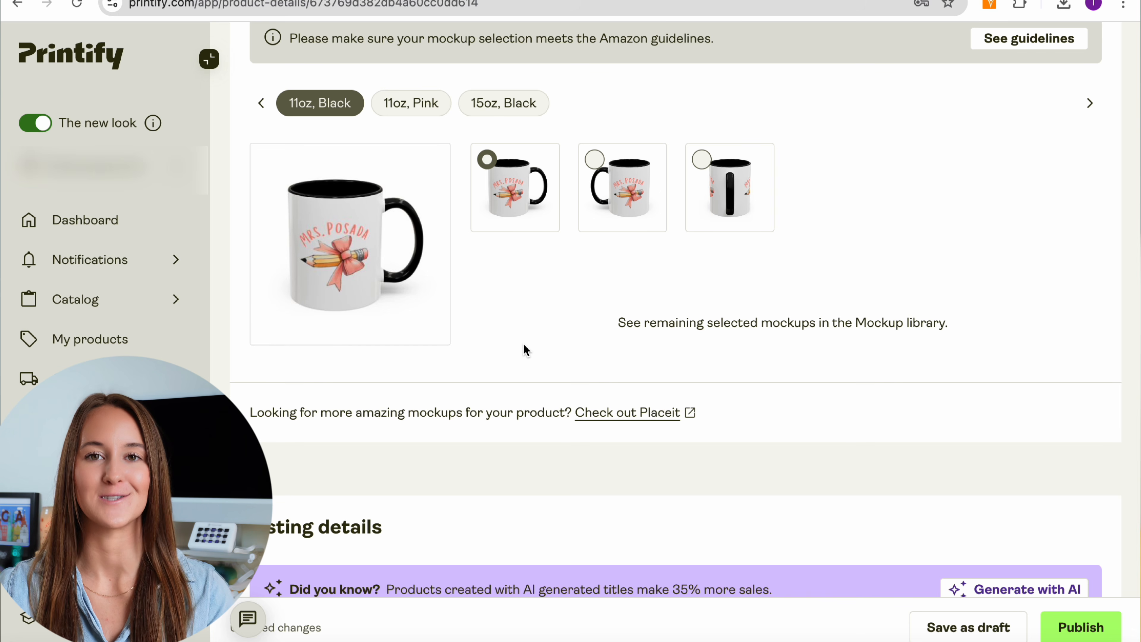
scroll(524, 345, down, 20)
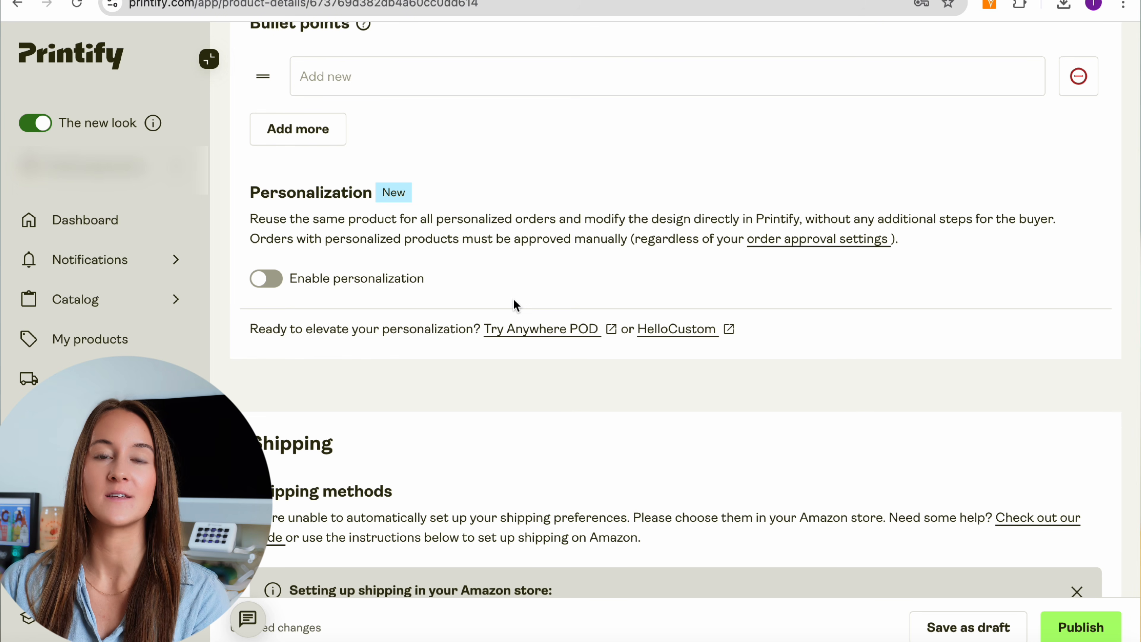
scroll(516, 306, down, 4)
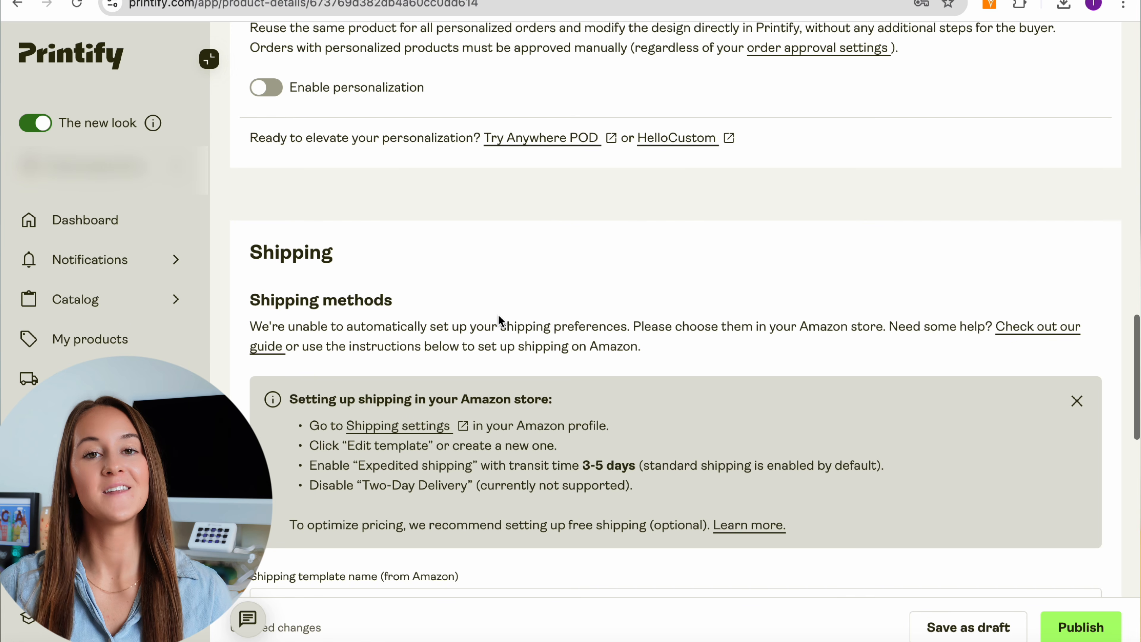
scroll(499, 320, down, 2)
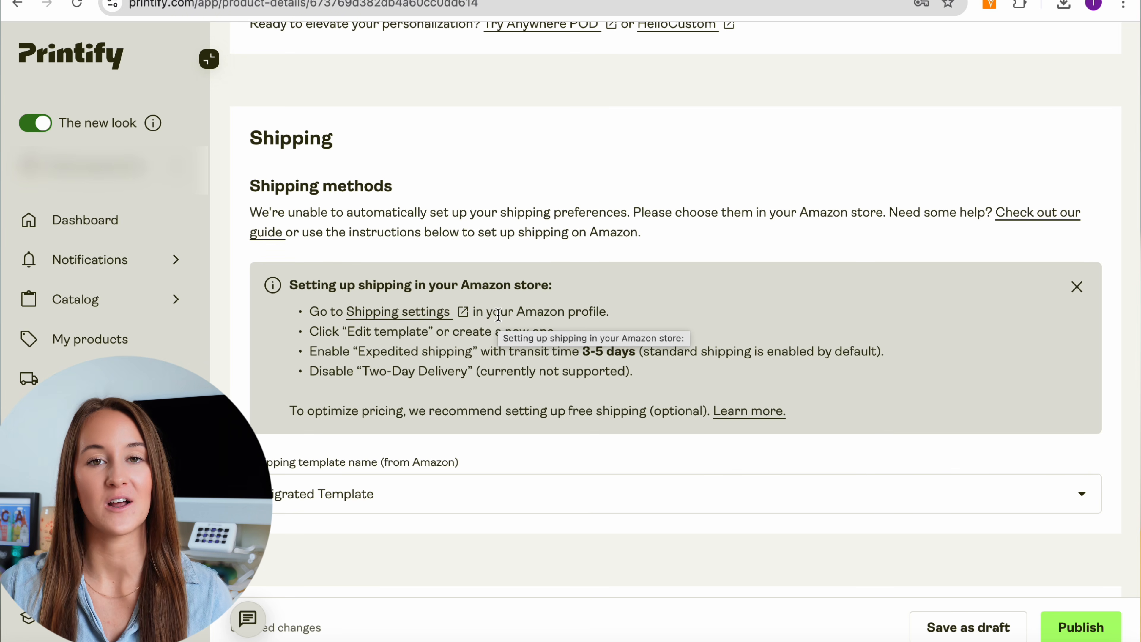
Check the pricing and publishing settings, and publish the mug listing to the Amazon store.
scroll(584, 315, down, 10)
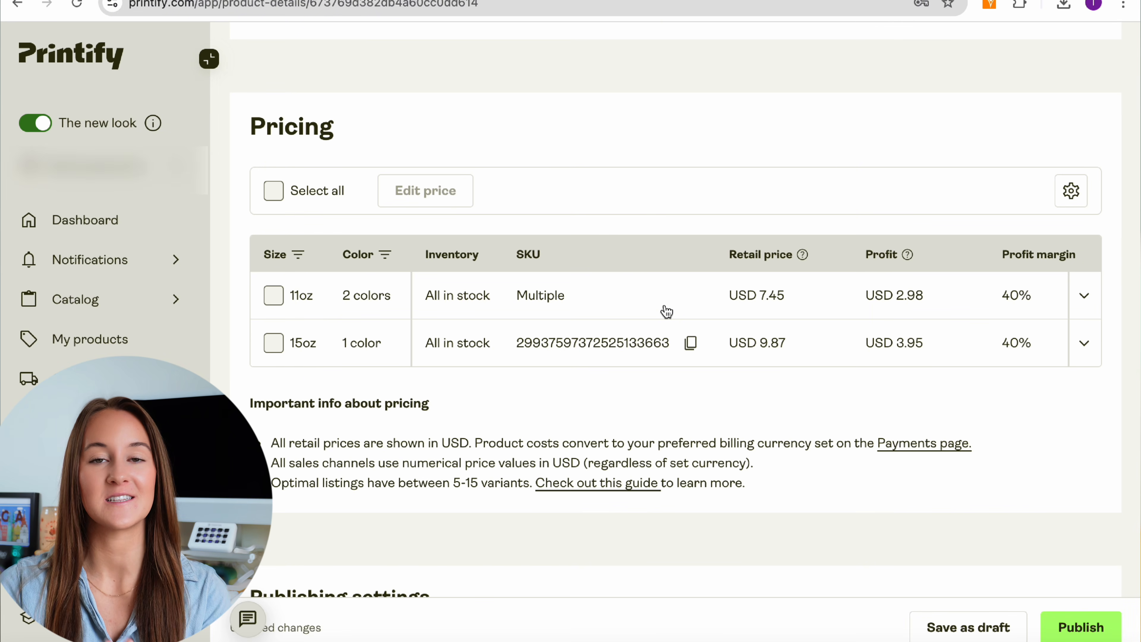
scroll(667, 311, down, 5)
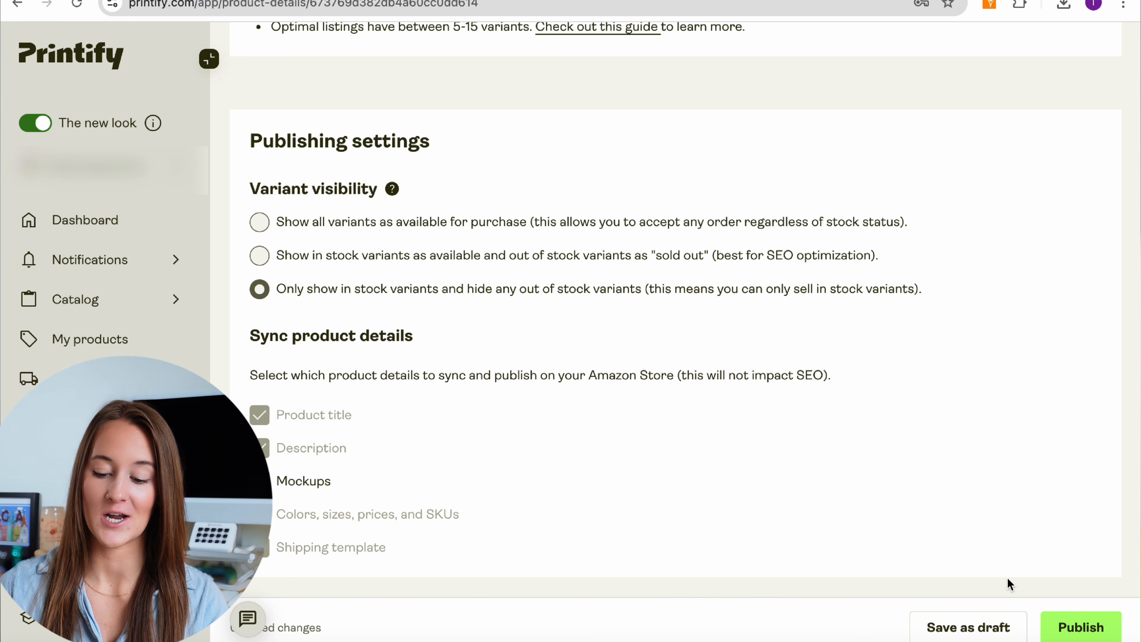
click(1106, 637)
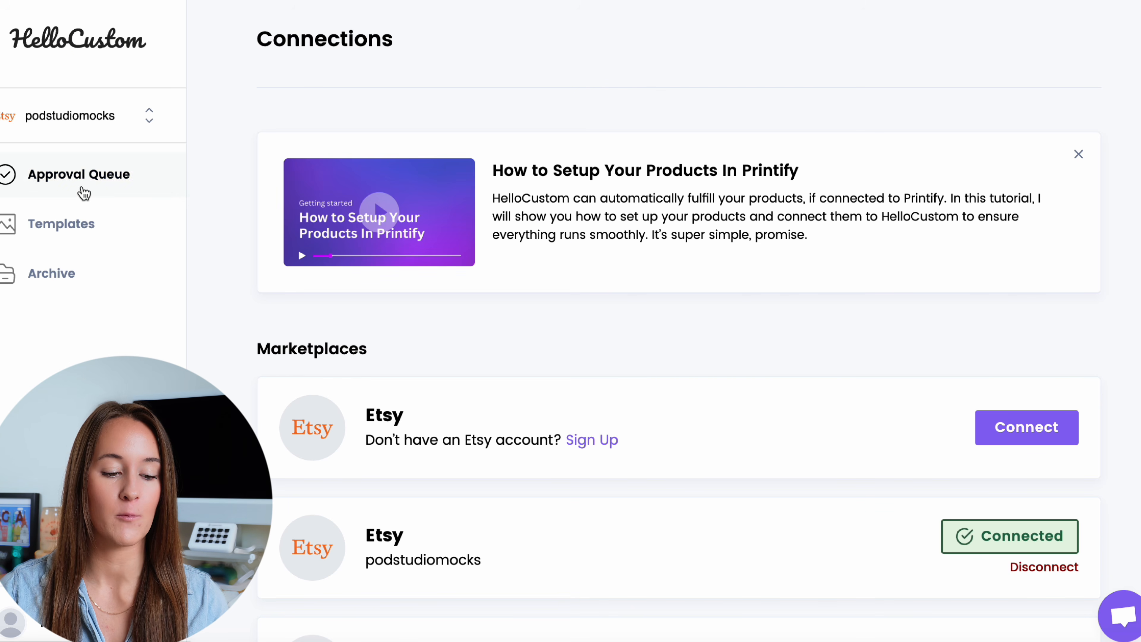
In HelloCustom, check the list of connected stores and the marketplace connections, including Amazon US.
click(88, 116)
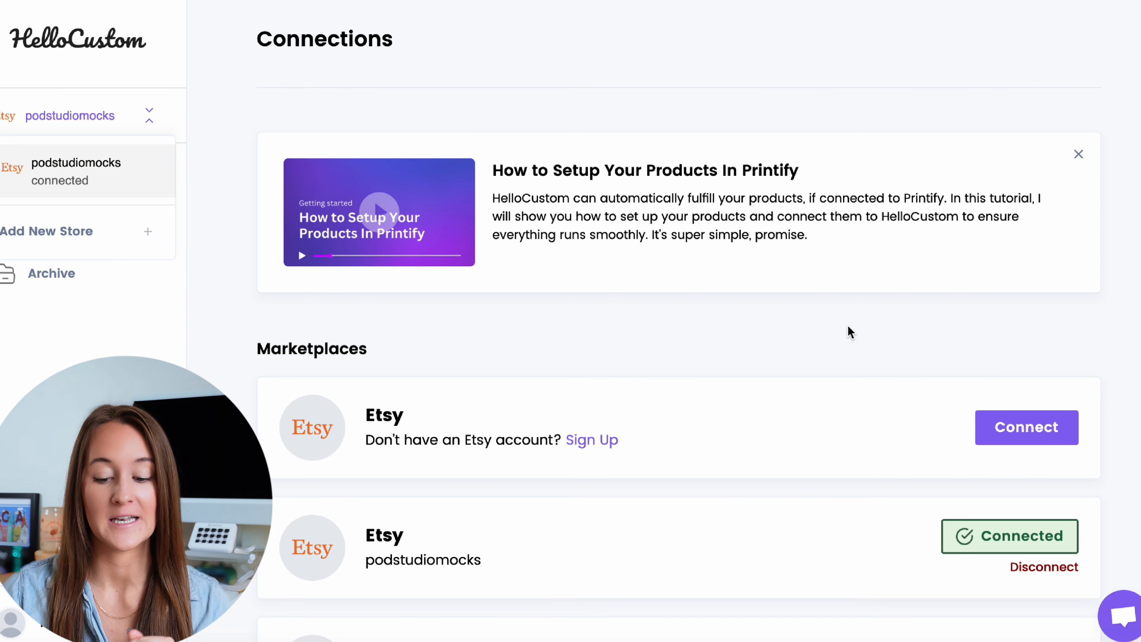
click(818, 344)
scroll(818, 344, down, 3)
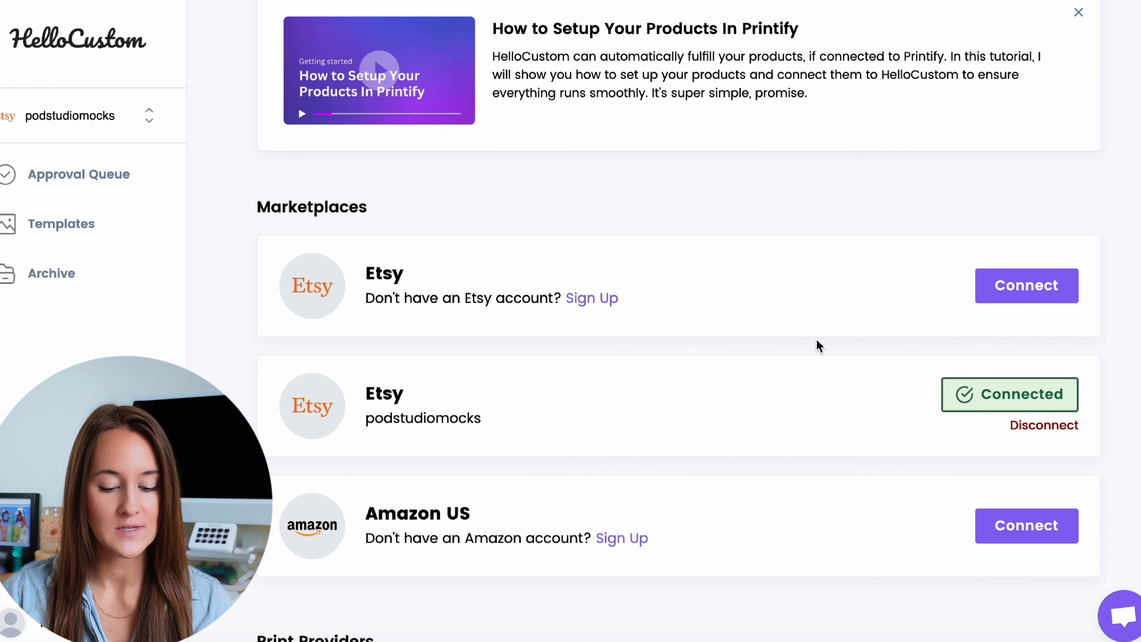
Connect the Amazon US marketplace by naming the store and authorizing HelloCustom to access the Selling Partner account.
scroll(459, 501, down, 2)
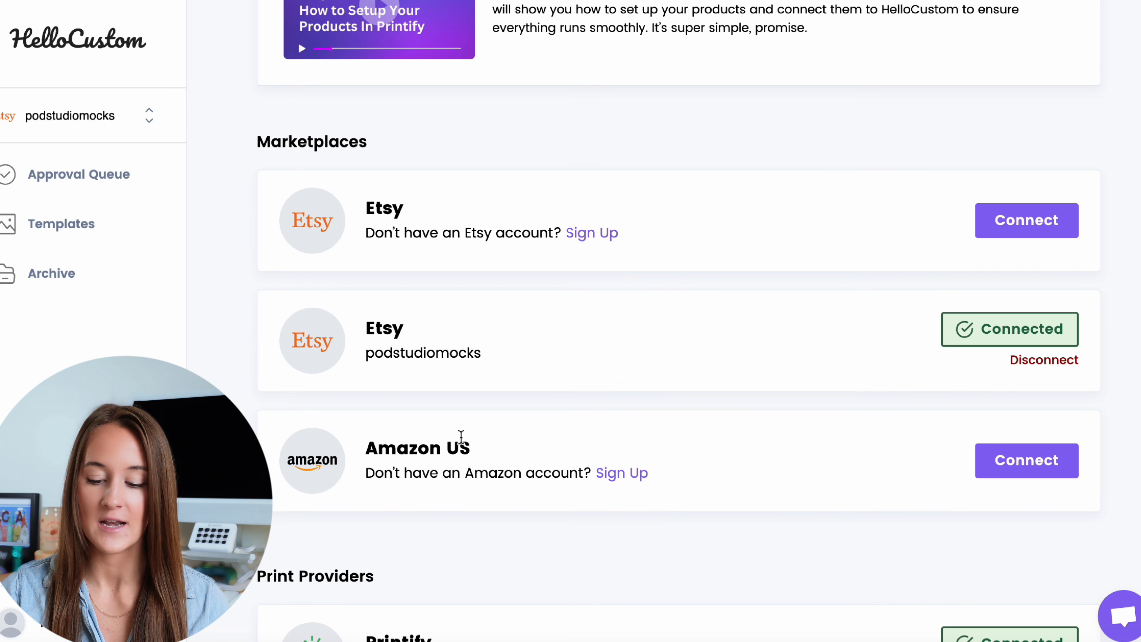
click(1005, 459)
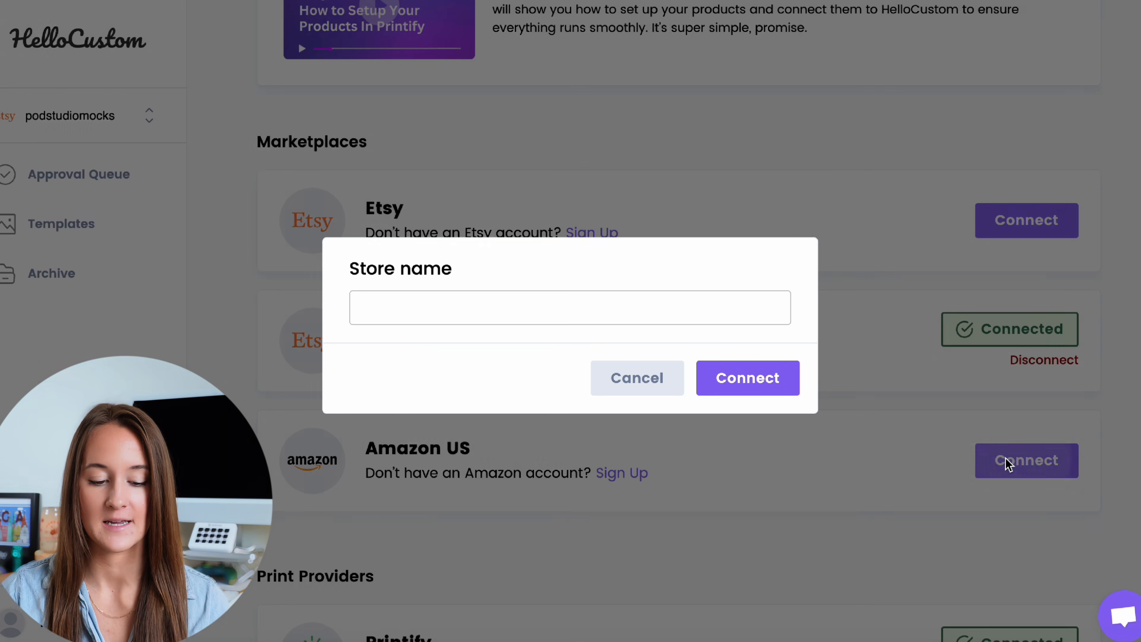
click(452, 305)
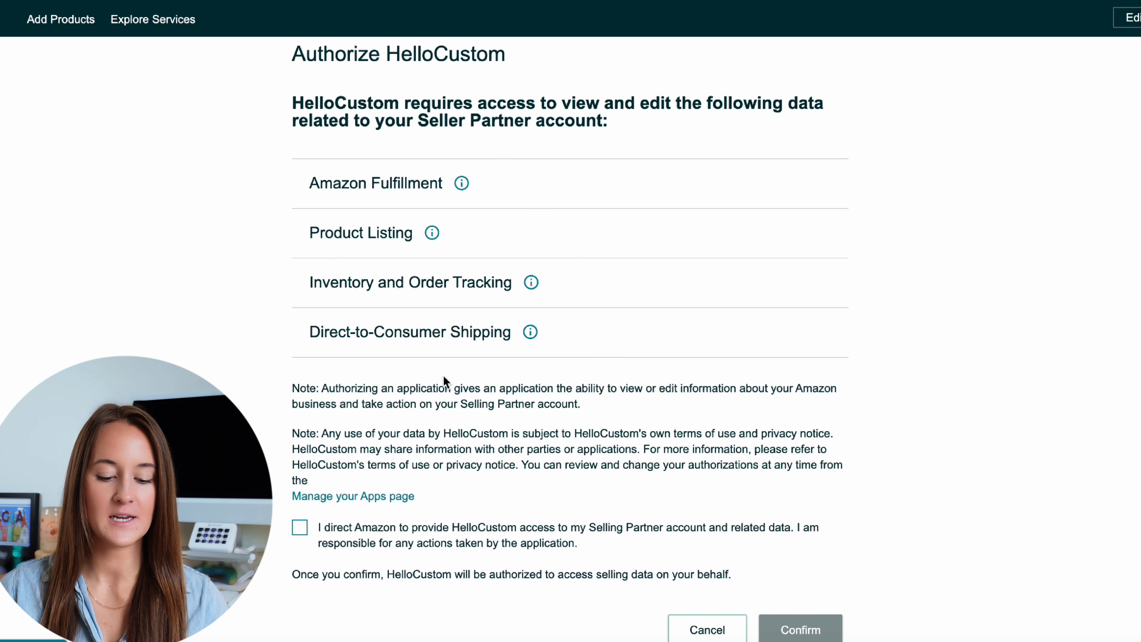
click(299, 527)
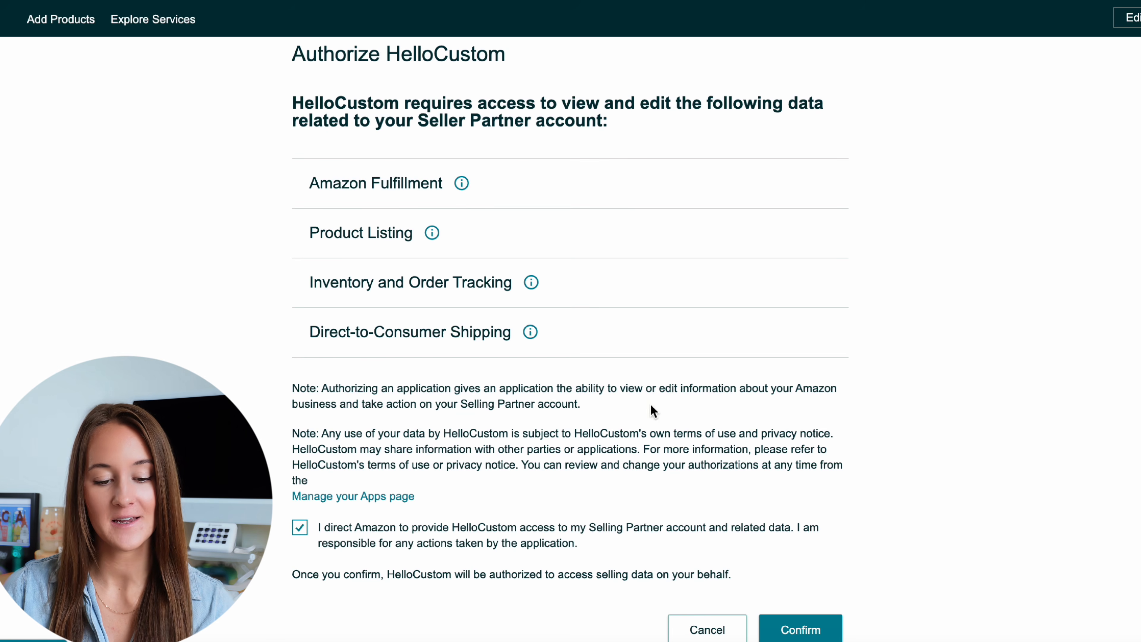
scroll(664, 405, down, 1)
click(801, 609)
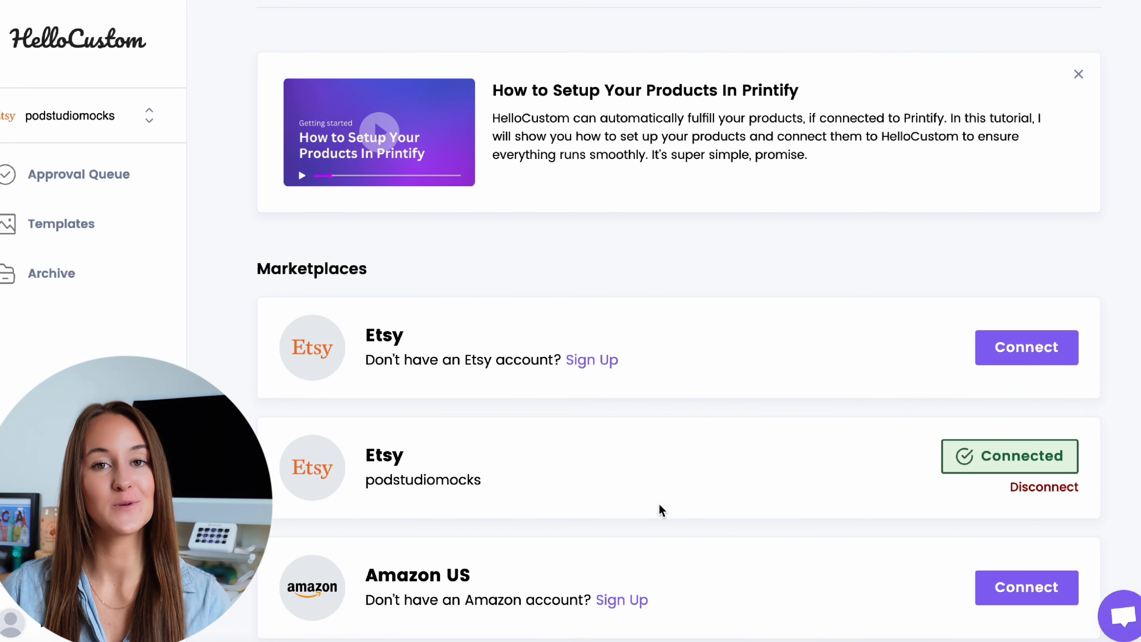
scroll(660, 510, down, 4)
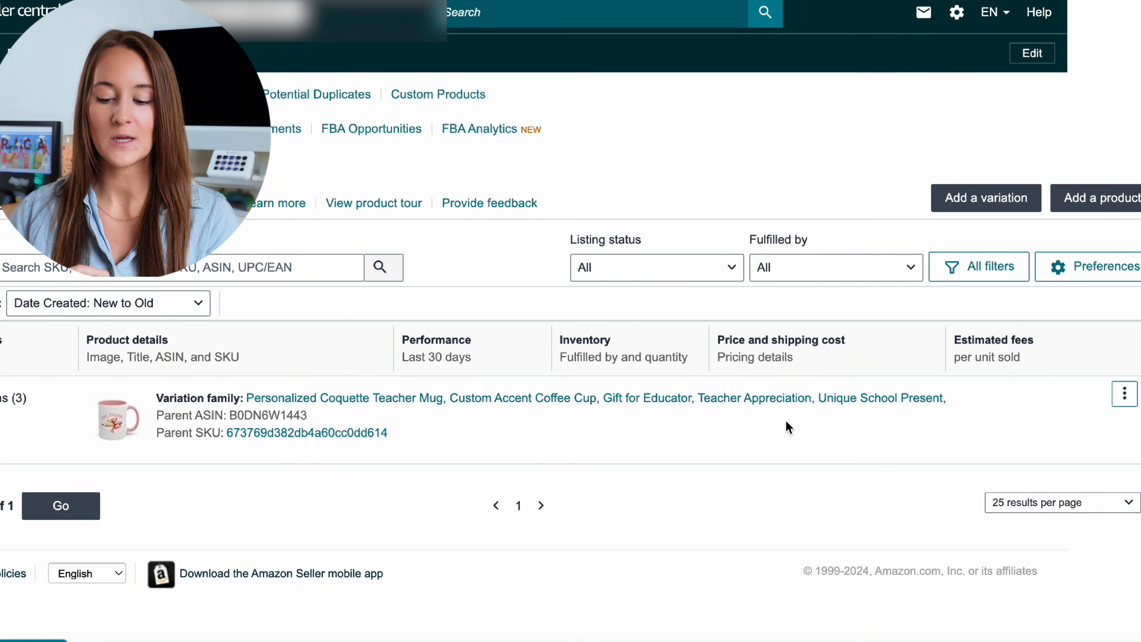
Switch to Amazon Seller Central and register for the Amazon Custom program, accepting its returns policies and Terms and Conditions.
click(1125, 398)
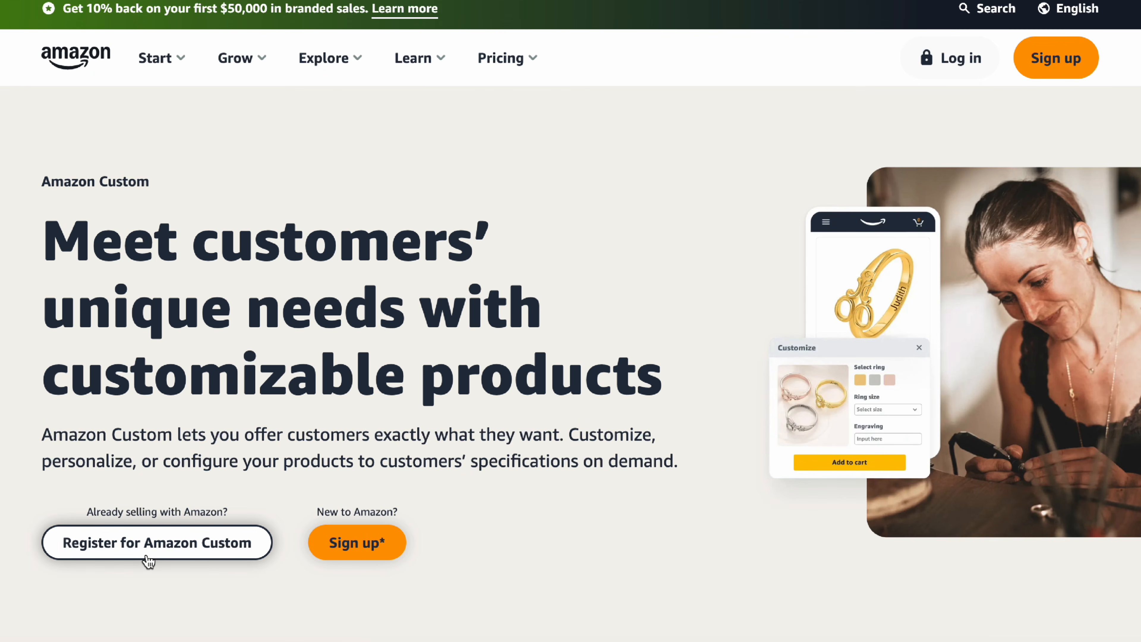
click(148, 543)
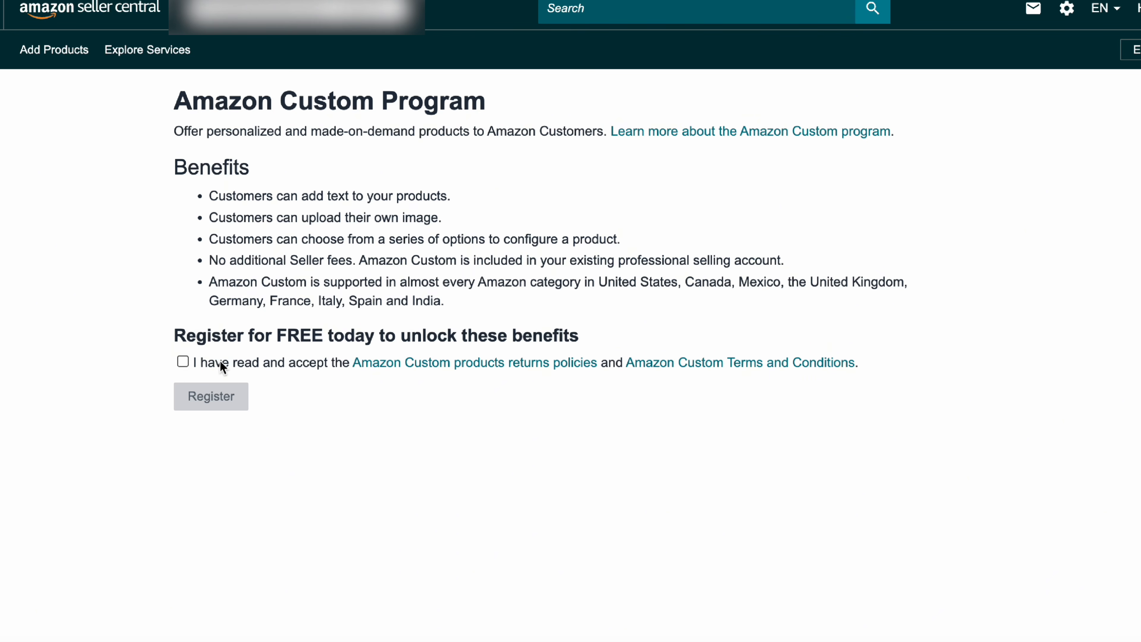
click(181, 363)
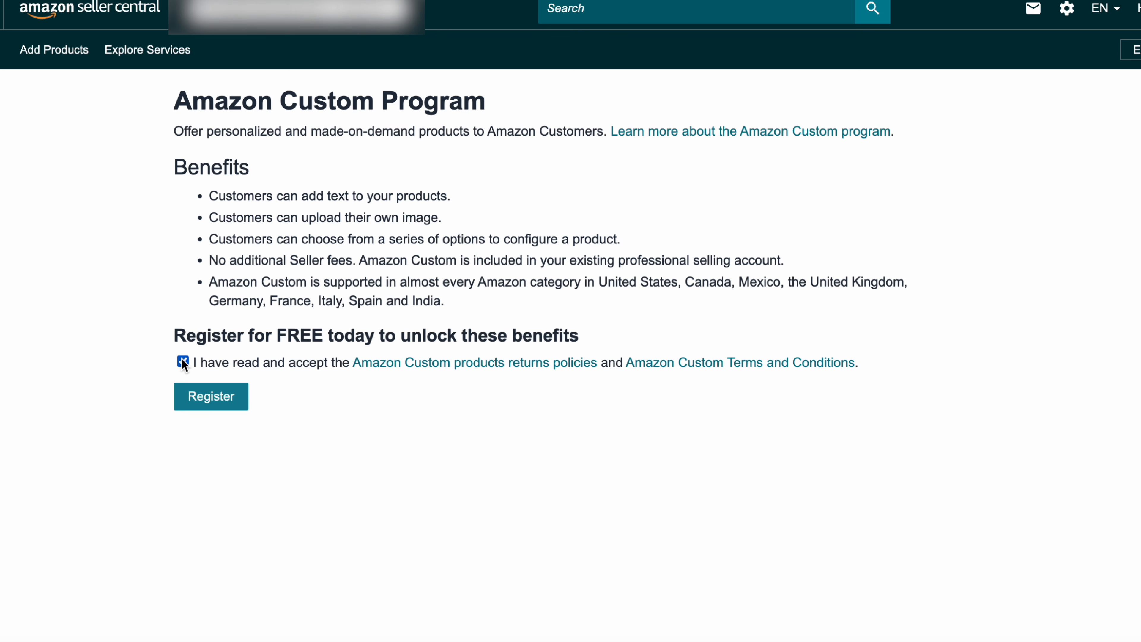
click(215, 397)
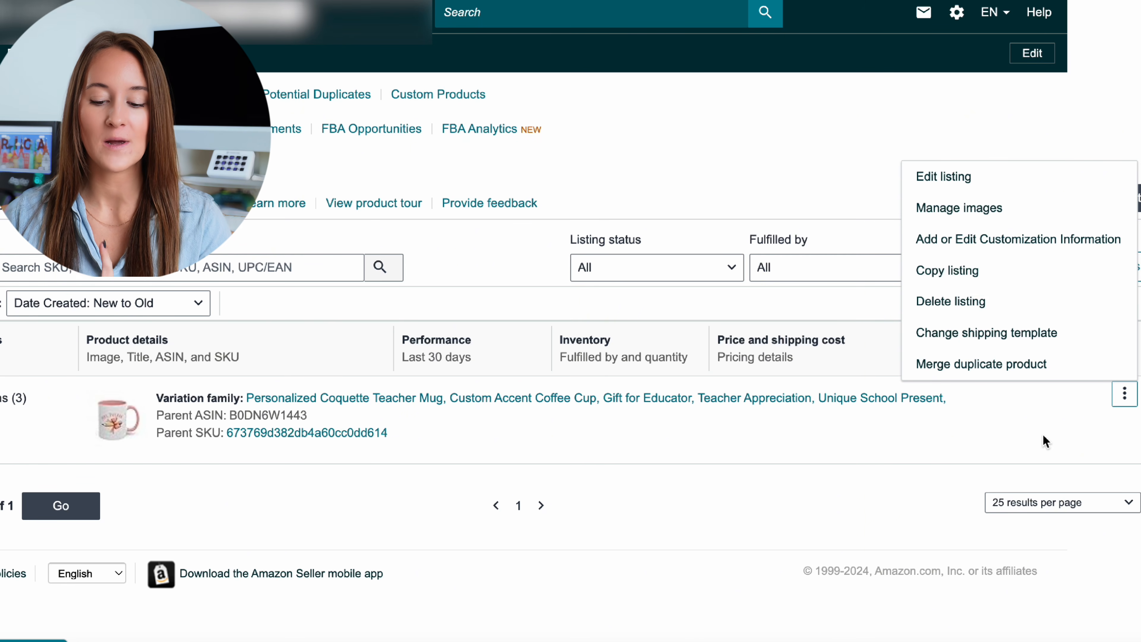
click(1034, 436)
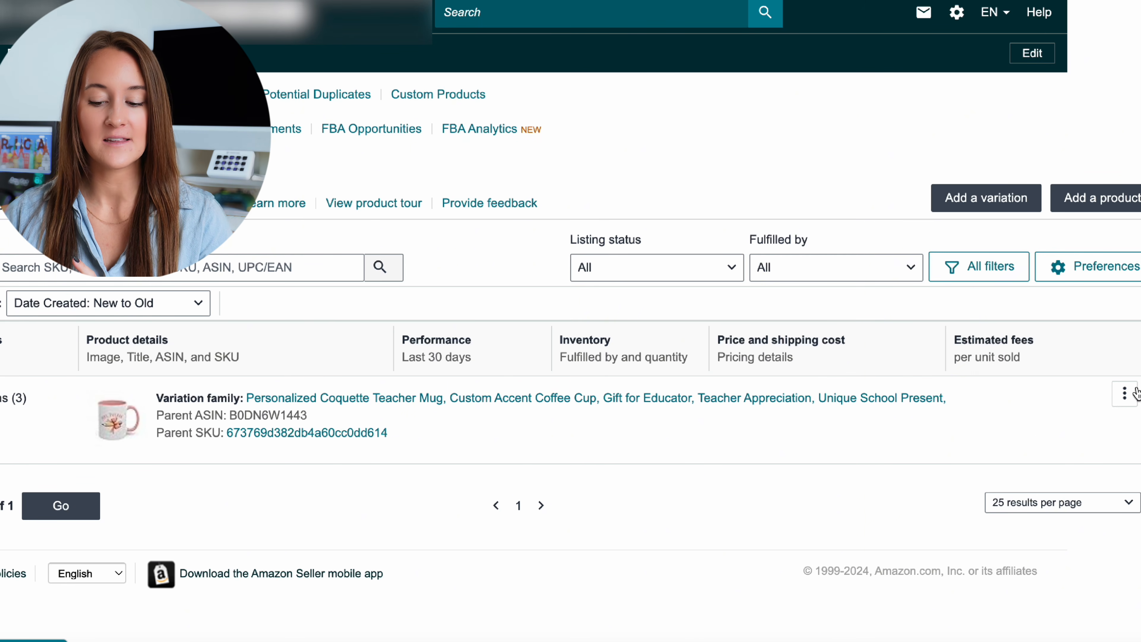
click(1125, 393)
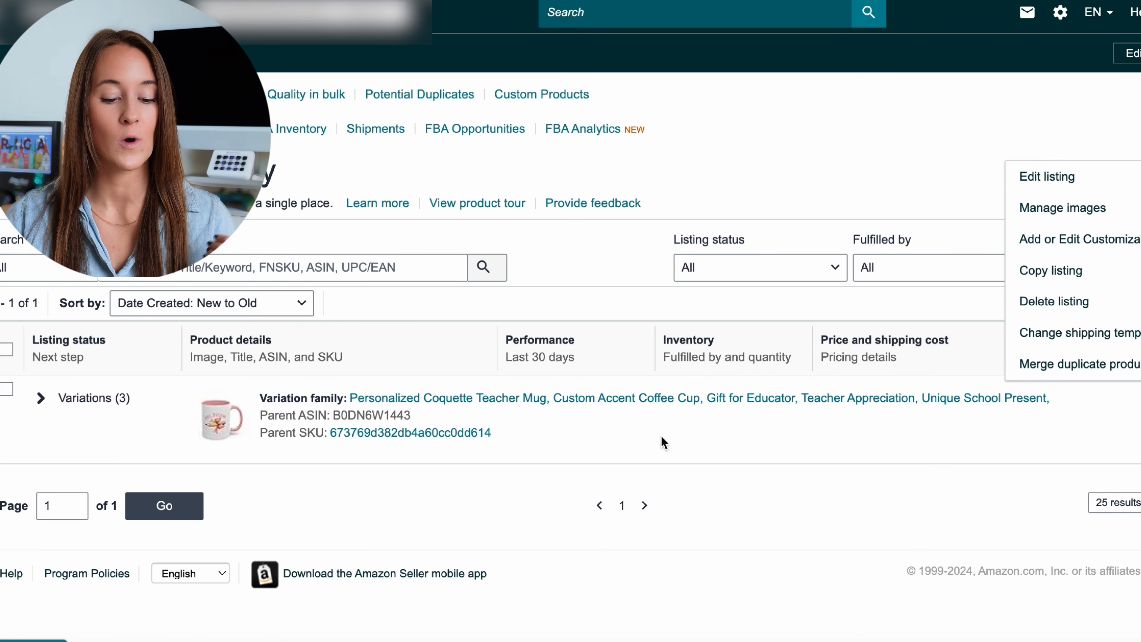
click(191, 441)
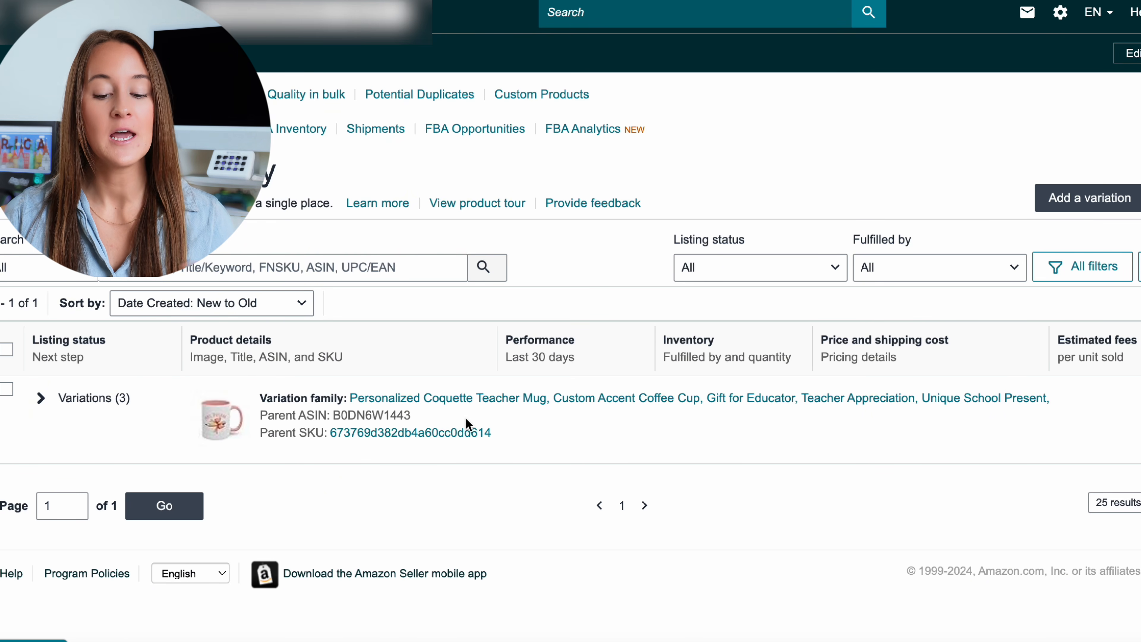
scroll(573, 408, right, 5)
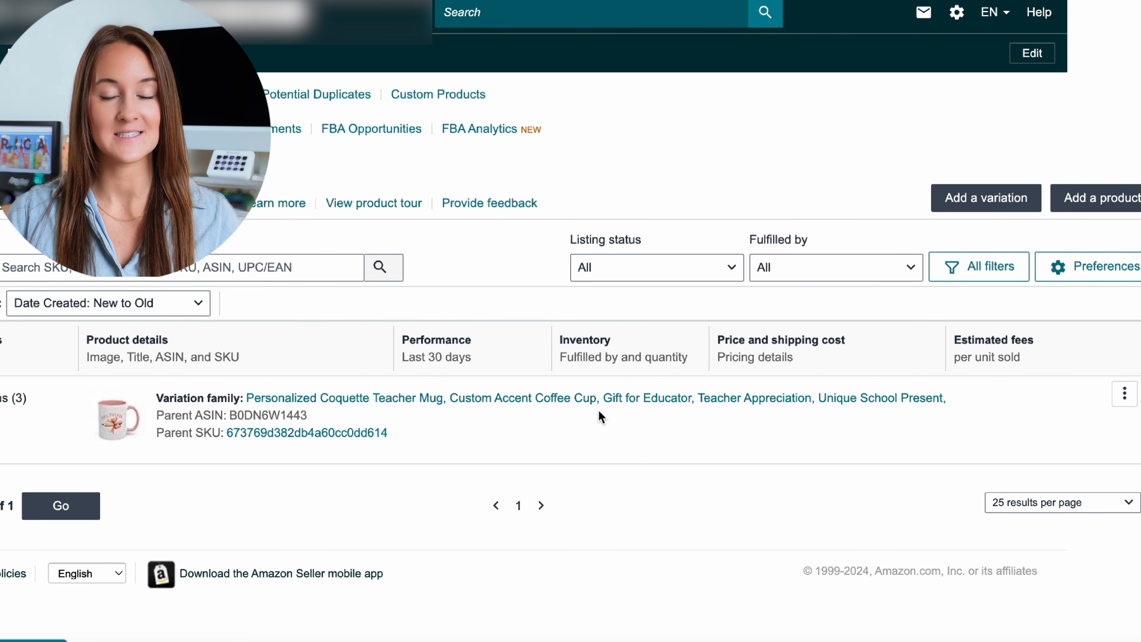
scroll(599, 411, left, 3)
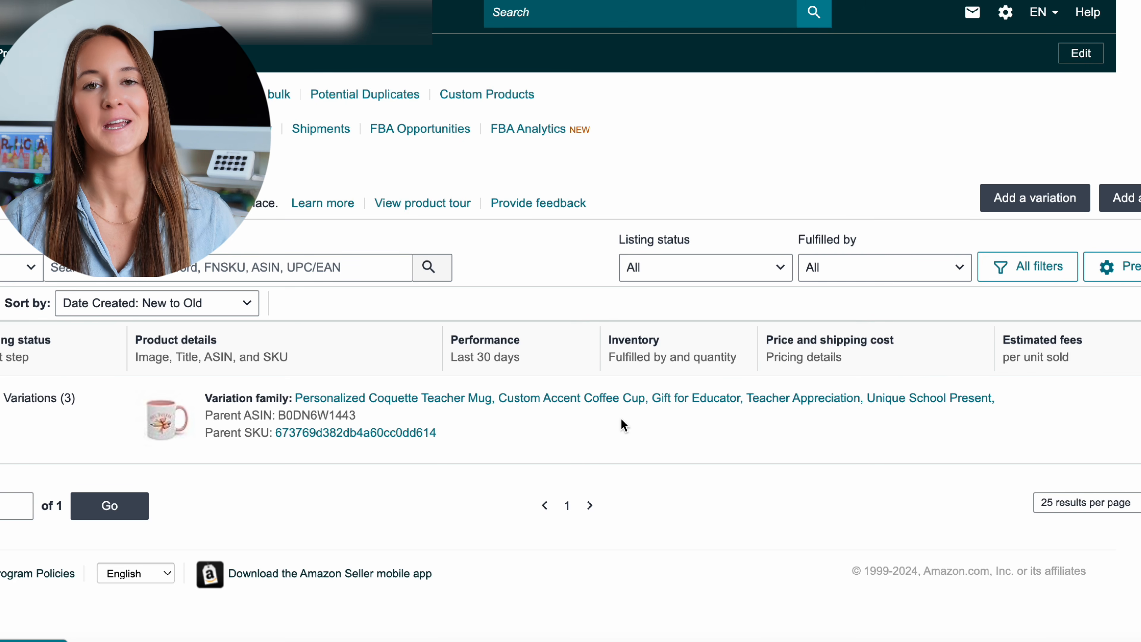
scroll(620, 418, right, 3)
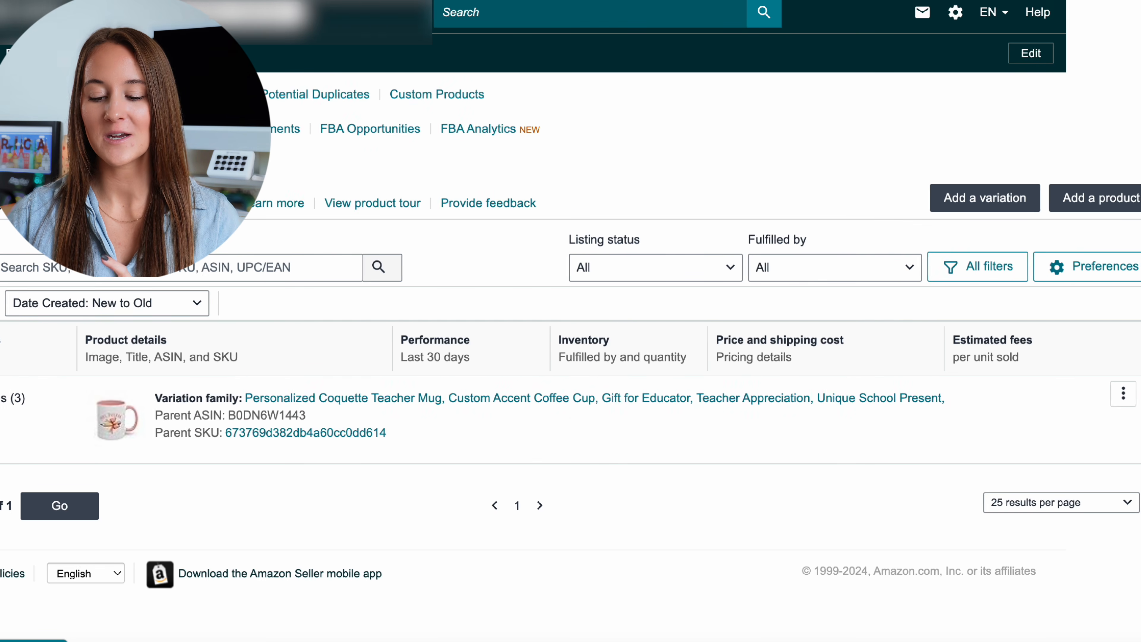
Open the customization information of the Personalized Coquette Teacher Mug variation family and dismiss the parent ASIN notice.
click(1128, 397)
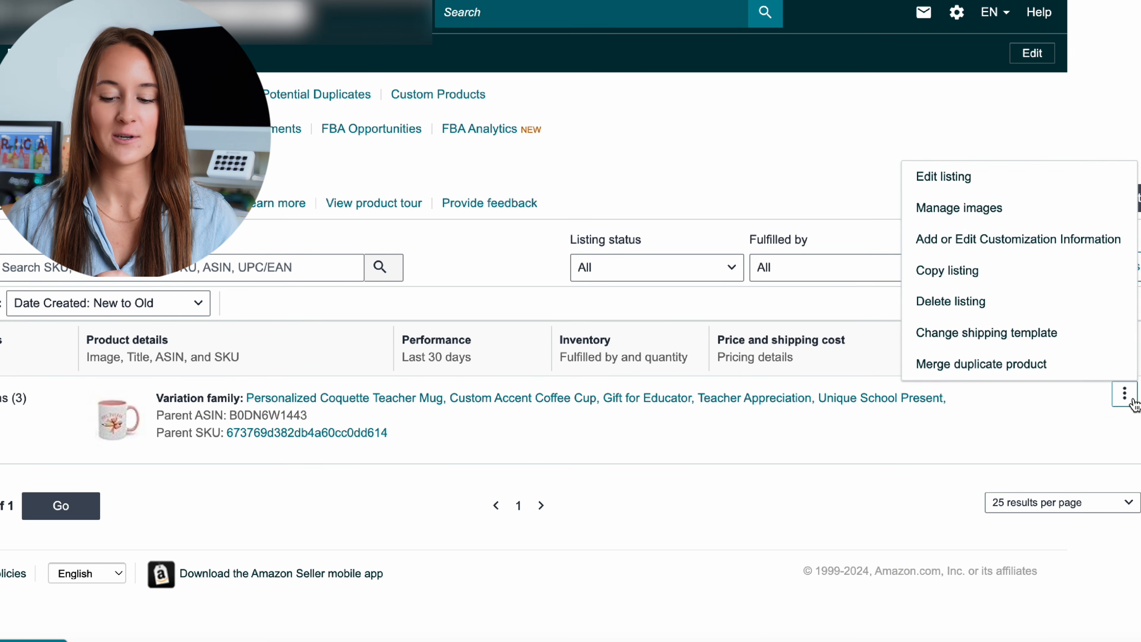
click(995, 250)
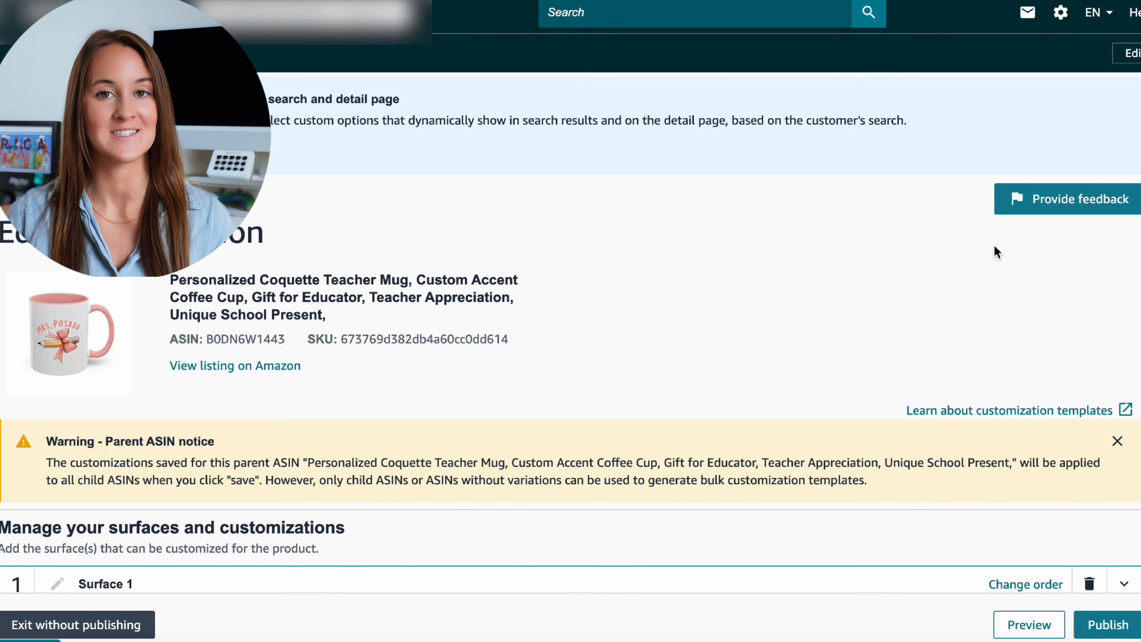
scroll(98, 411, down, 2)
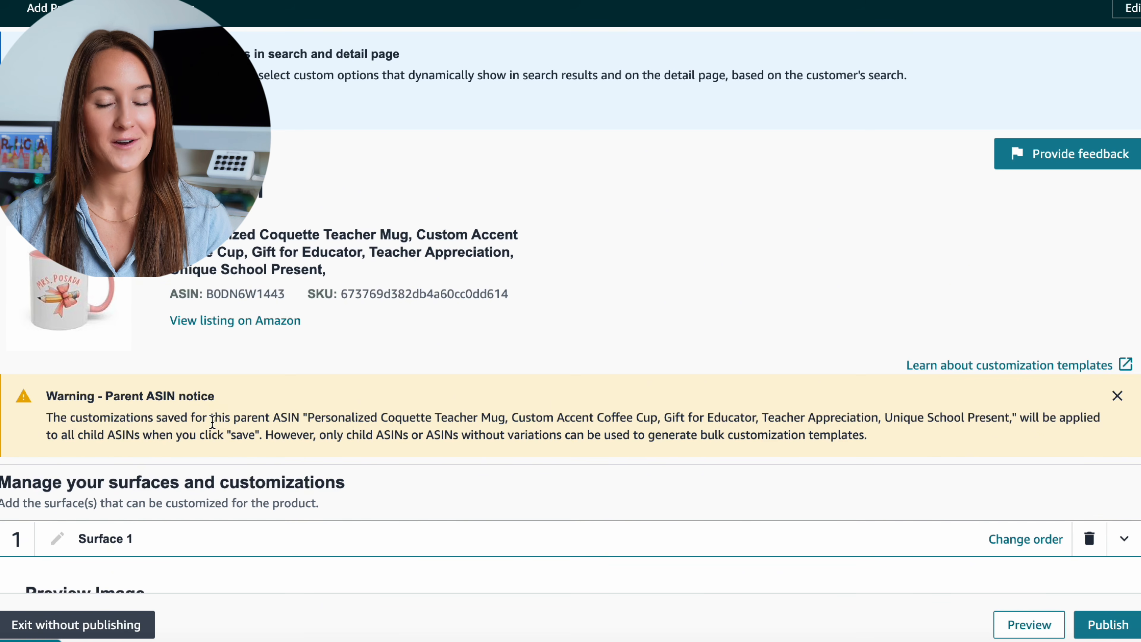
click(1118, 397)
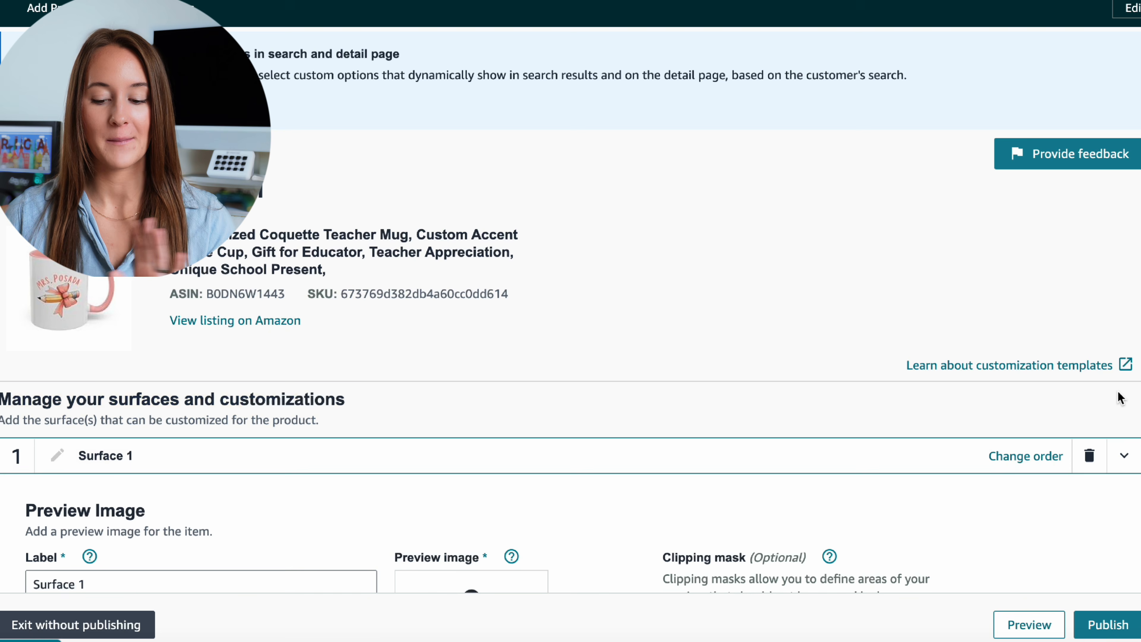
Label Surface 1 "Name", enter the instructions "Please provide the name you would like to be printed on the mug", and upload Left.png as preview image.
scroll(527, 234, down, 4)
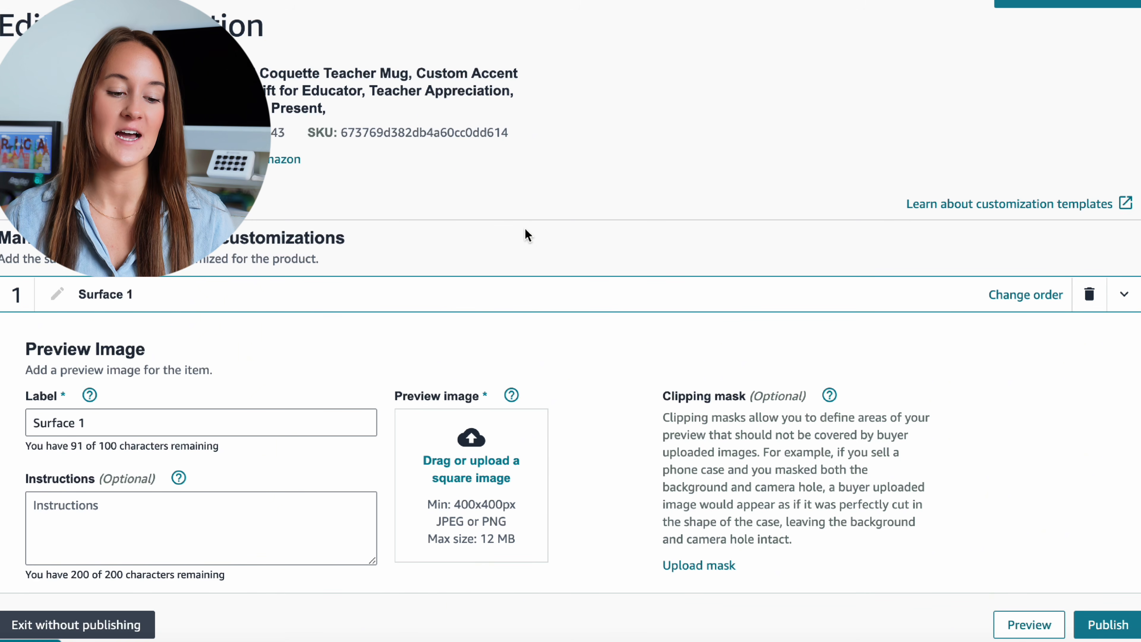
scroll(526, 228, down, 5)
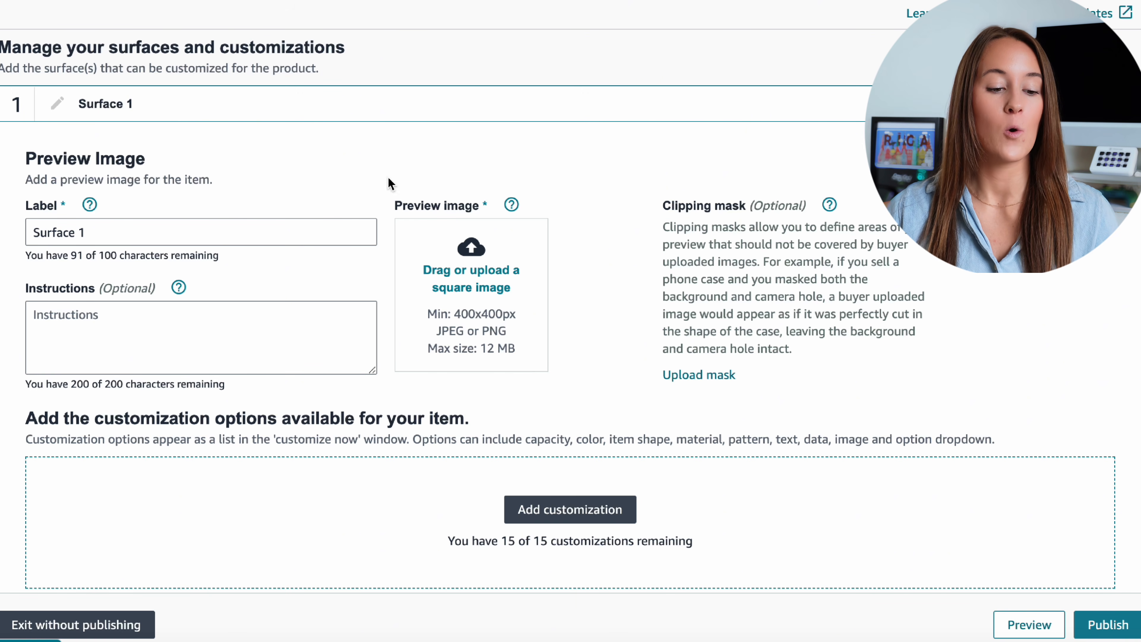
scroll(179, 193, down, 1)
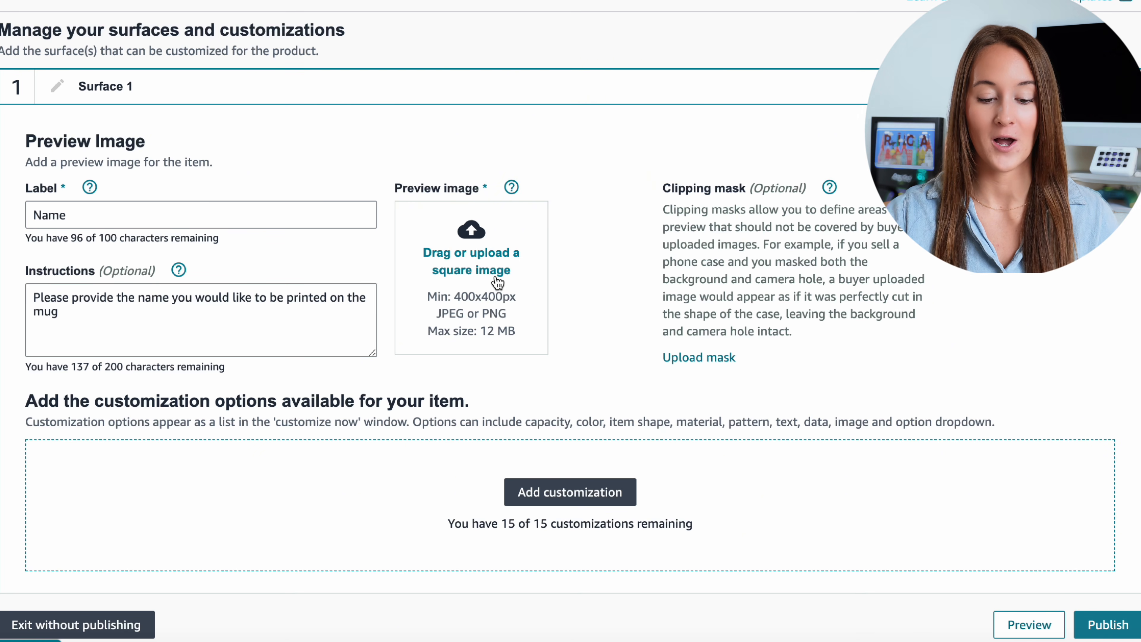
click(498, 281)
click(309, 232)
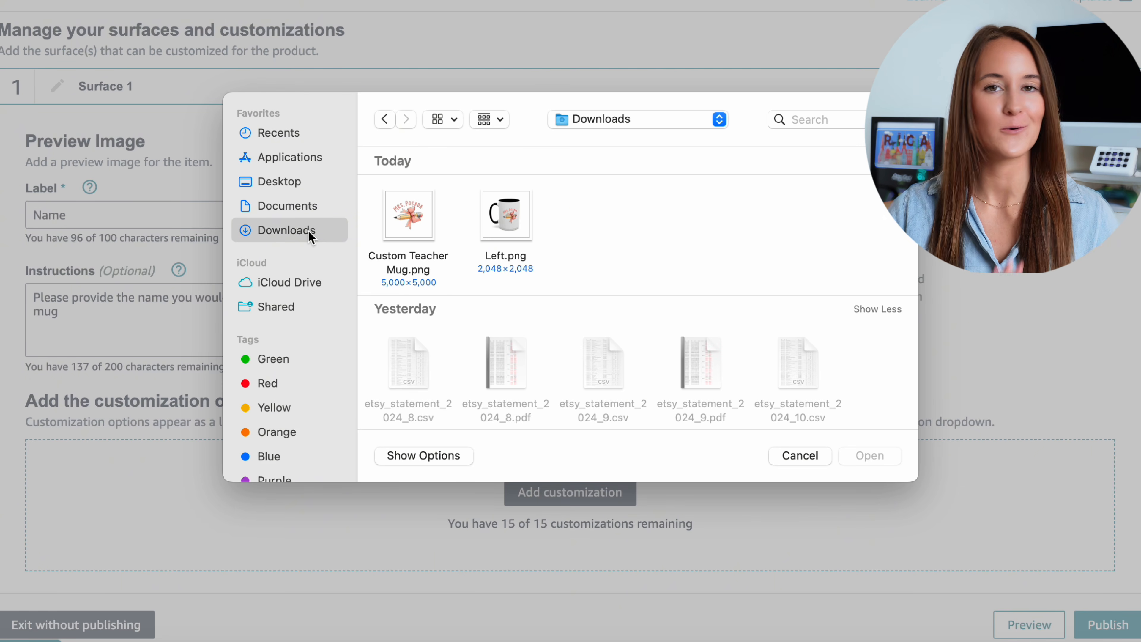
click(510, 225)
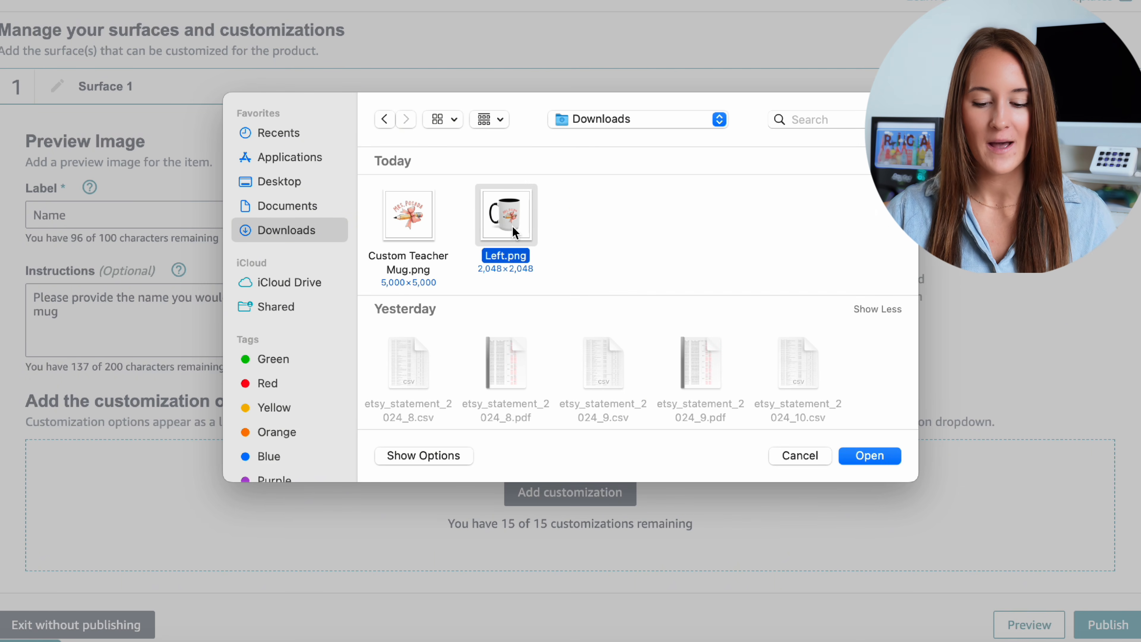
click(890, 466)
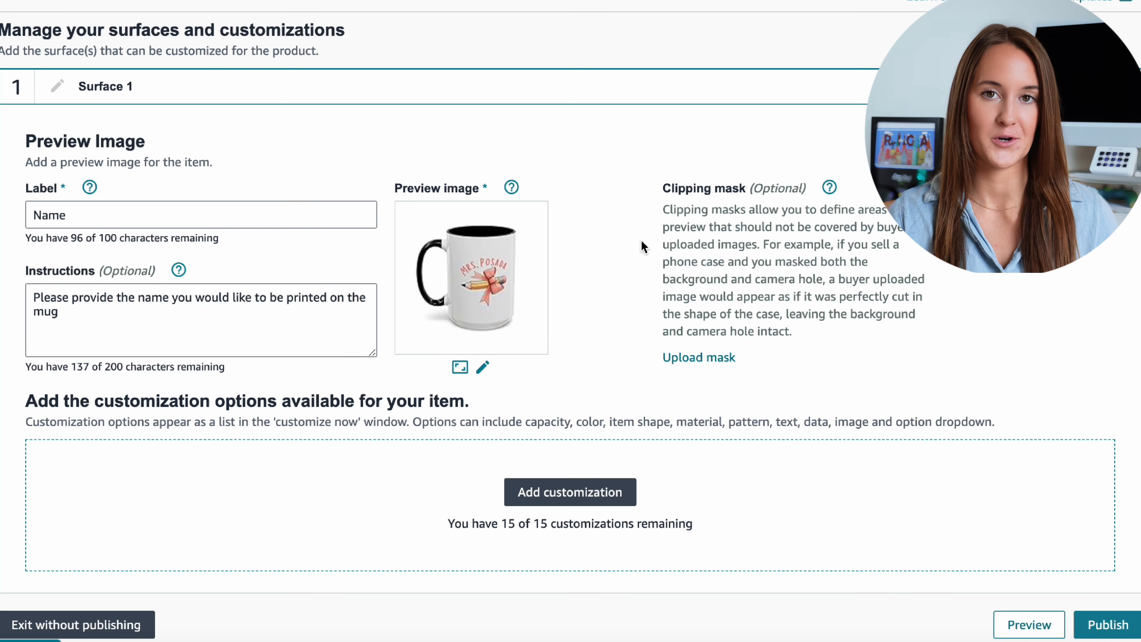
Add a Text customization to the mug's surface.
scroll(581, 457, down, 2)
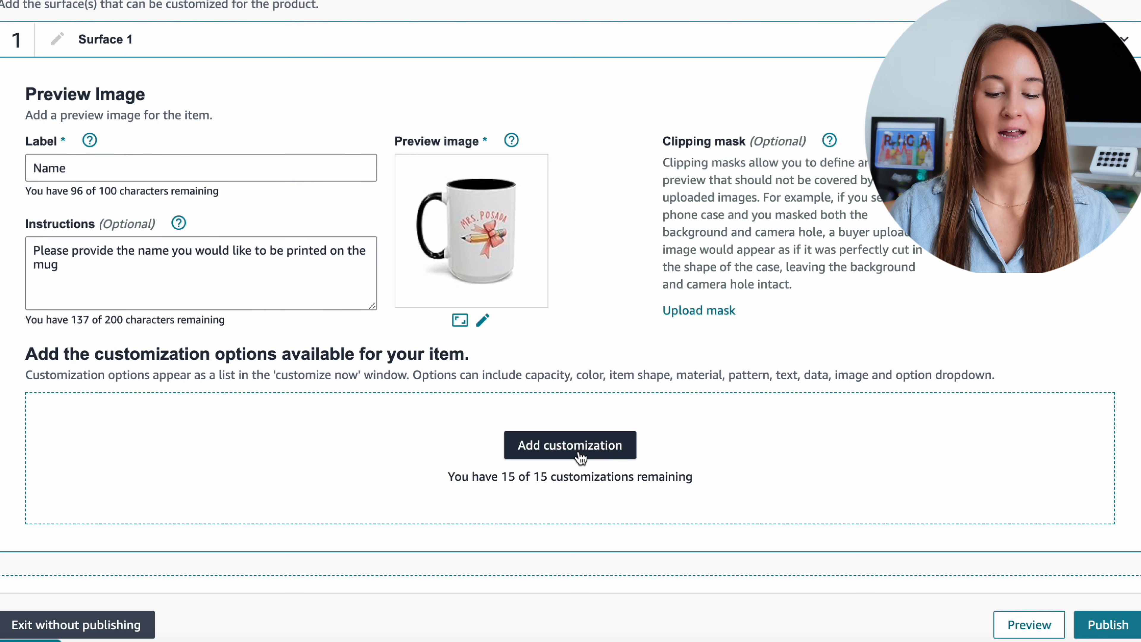
click(579, 446)
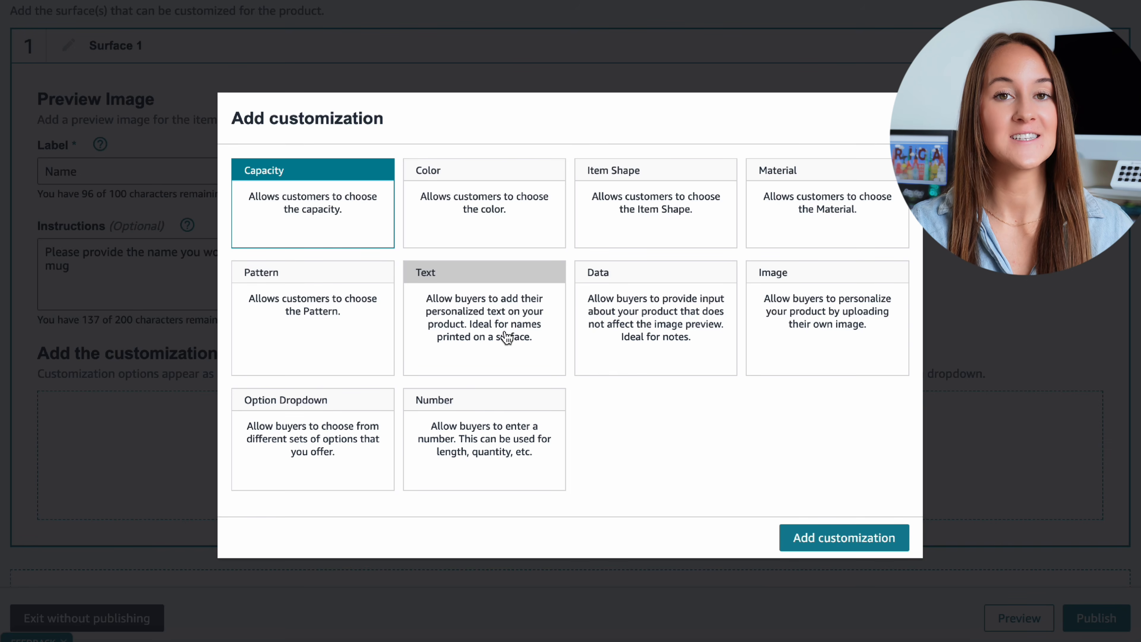
click(475, 324)
click(802, 536)
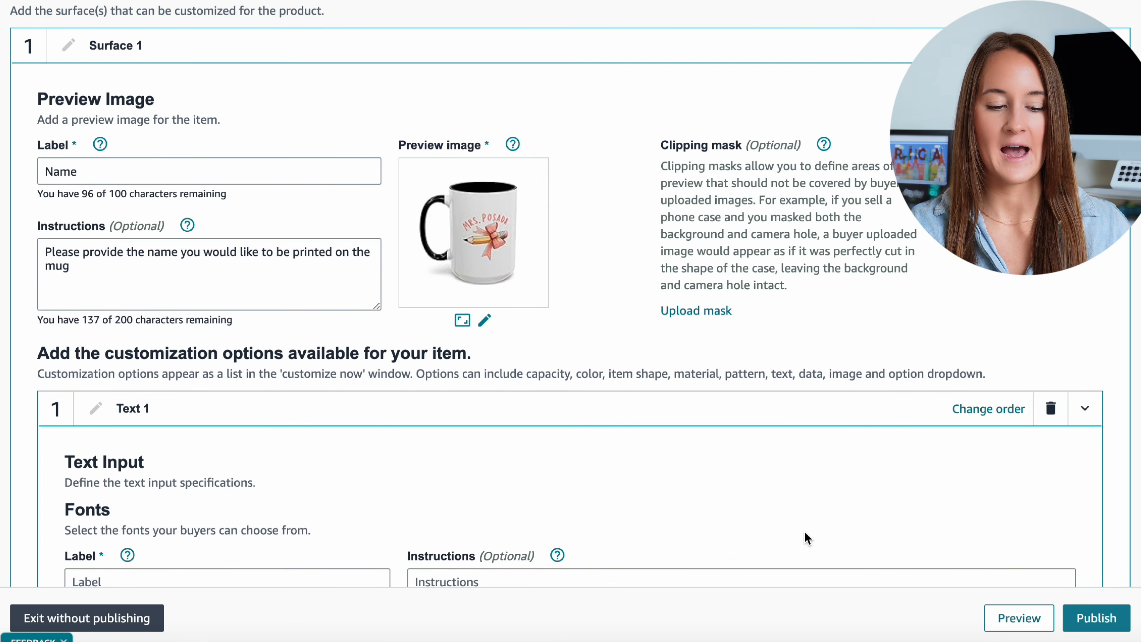
Label the fonts section "Name" with the same mug name instructions, and look through the standard and custom font choices.
scroll(427, 270, down, 7)
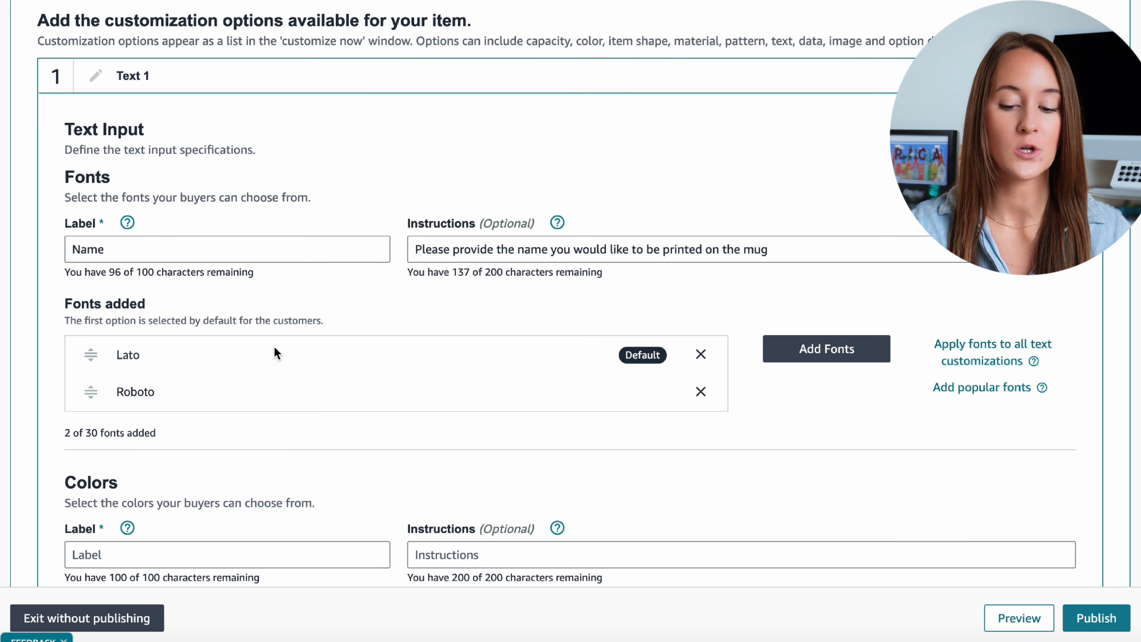
click(800, 351)
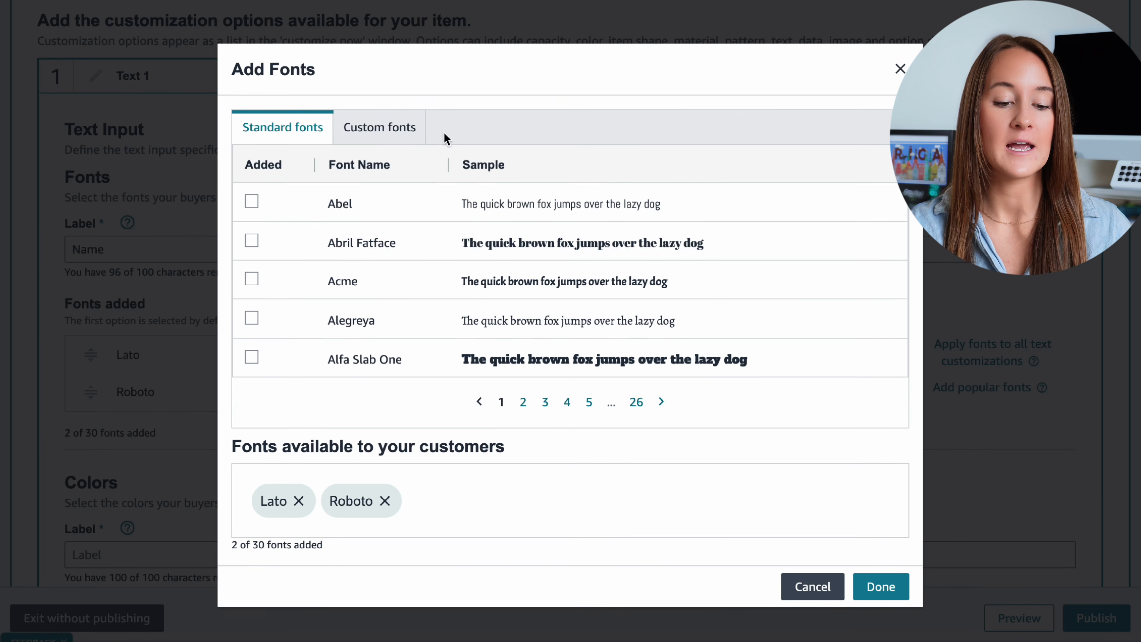
click(372, 132)
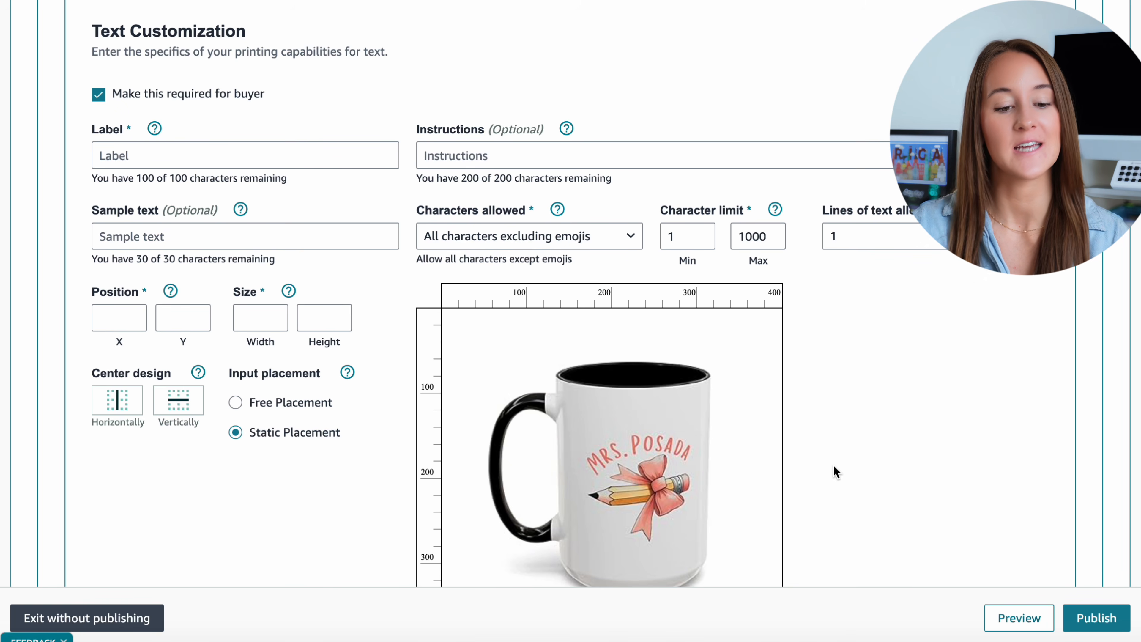
Label the text input "Name" and reuse the surface's instructions, "Please provide the name you would like to be printed on the mug".
scroll(238, 173, down, 1)
click(225, 143)
text(Name)
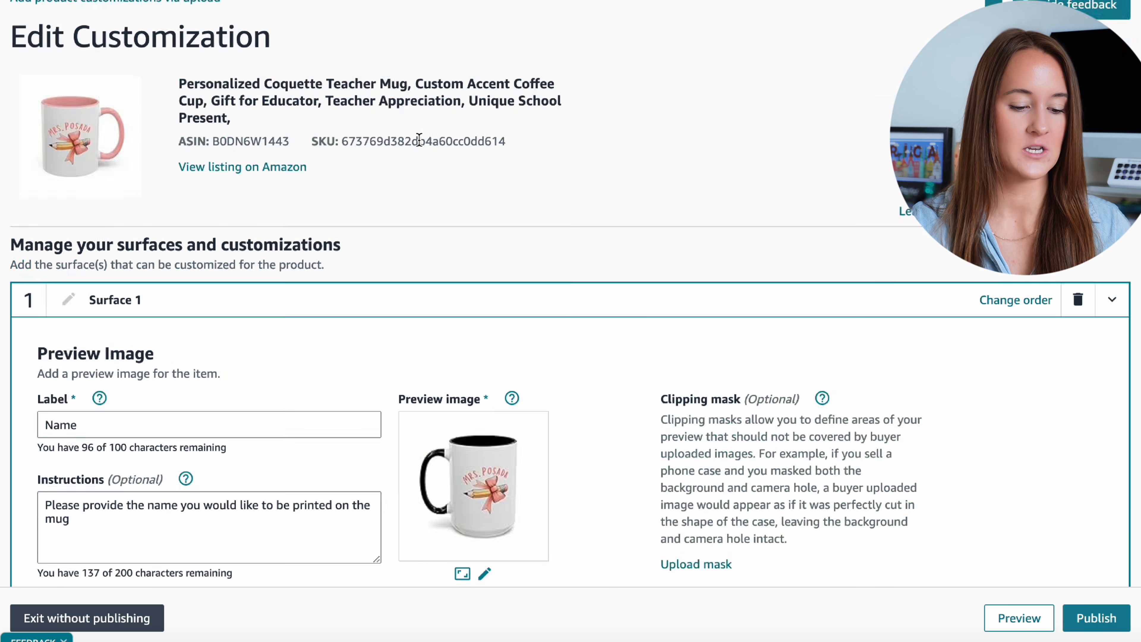
scroll(421, 146, up, 5)
scroll(422, 146, down, 9)
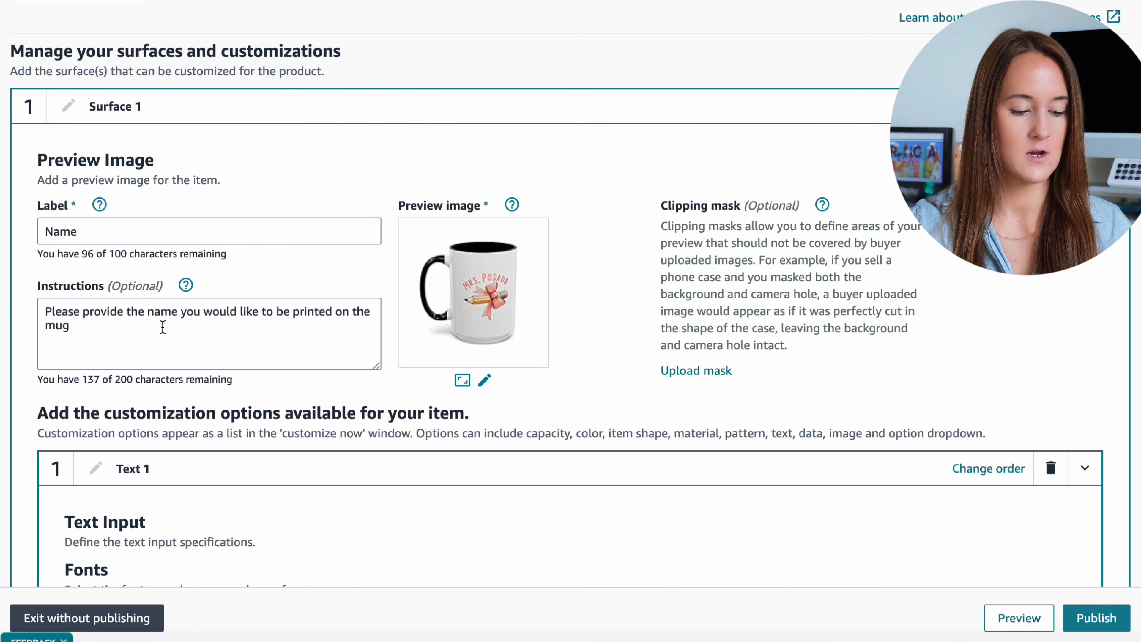
triple_click(163, 328)
key(ctrl+c)
scroll(516, 240, down, 15)
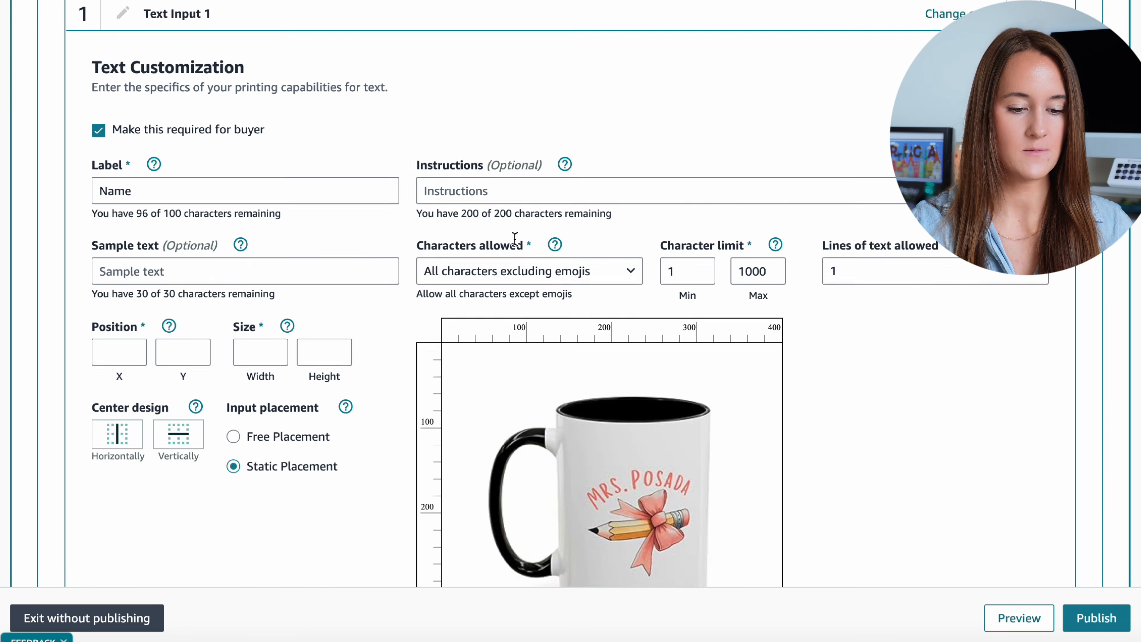
click(478, 114)
key(ctrl+v)
Enter the design's teacher name as the sample text and set the maximum character limit to 25.
click(187, 207)
text(Mrs. )
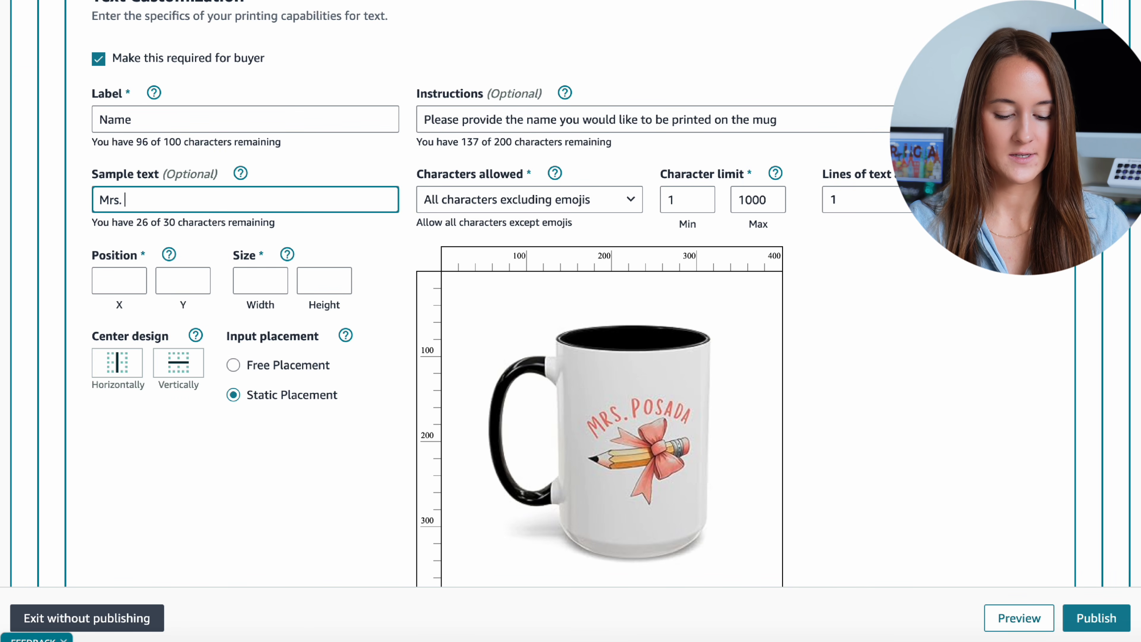
text(Posada)
click(300, 170)
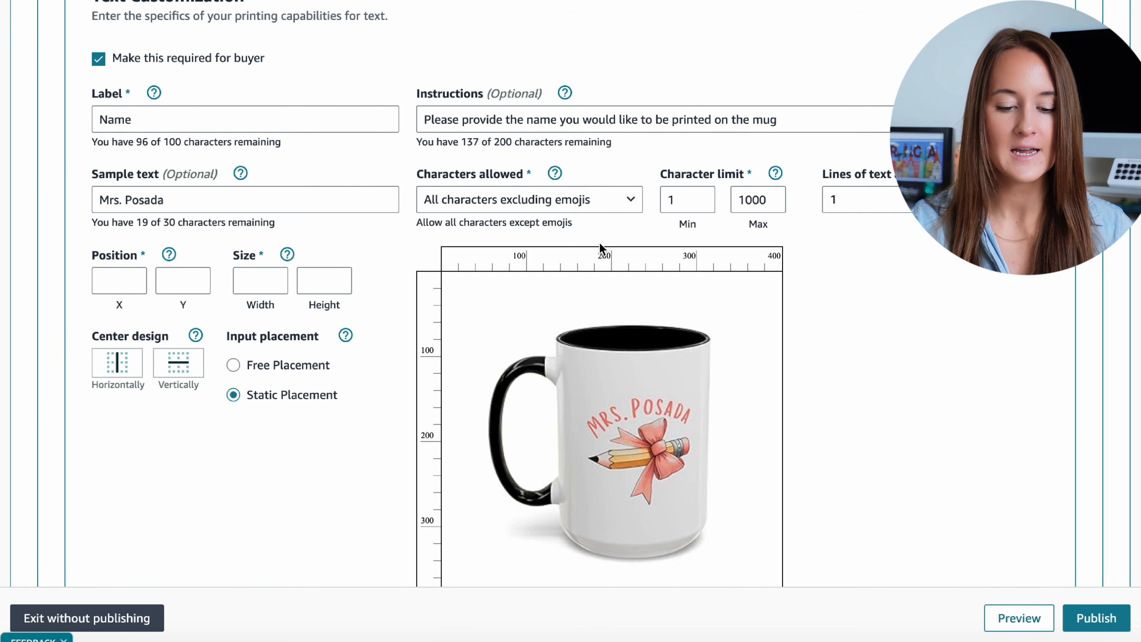
double_click(750, 201)
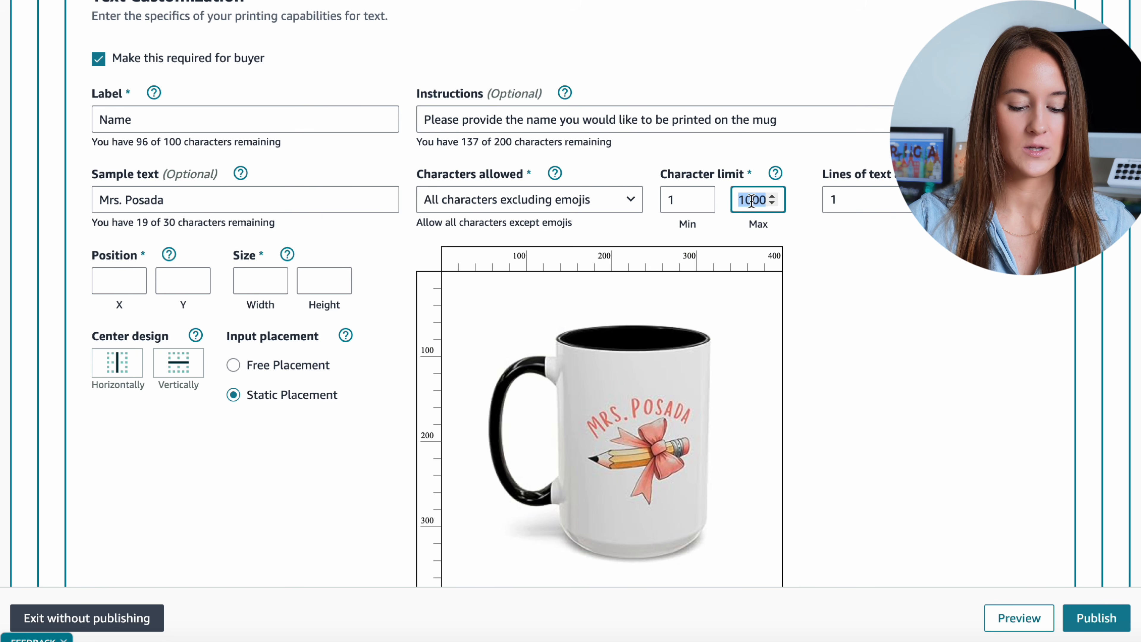
text(25)
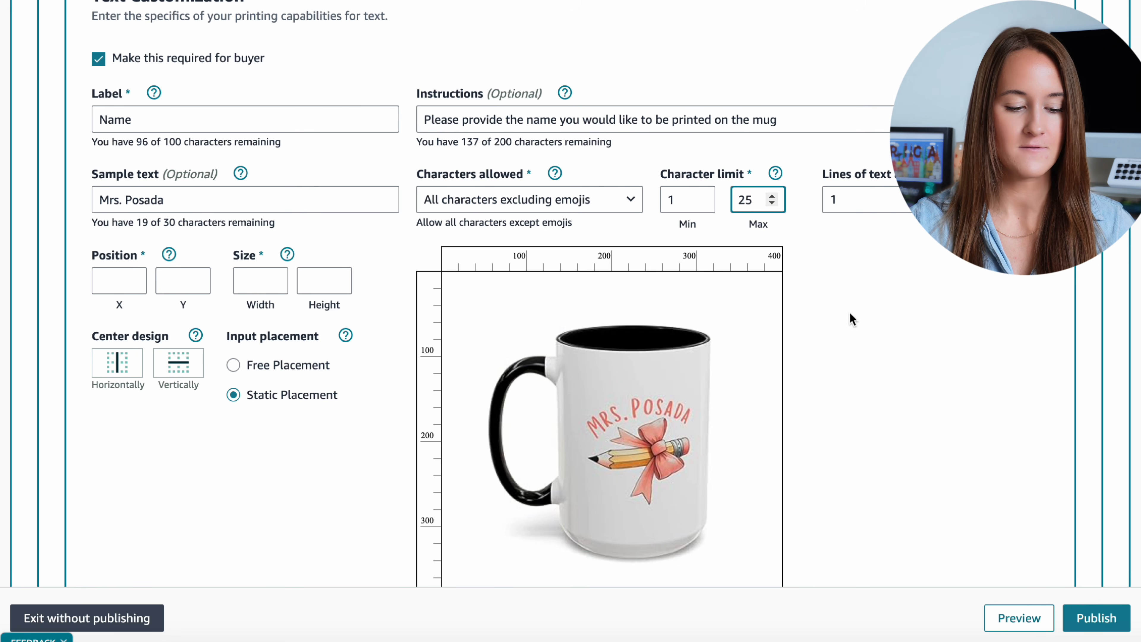
Draw a text area over the mug's printed name, about 156 wide and 57 high at X 155, Y 141.
scroll(845, 316, down, 2)
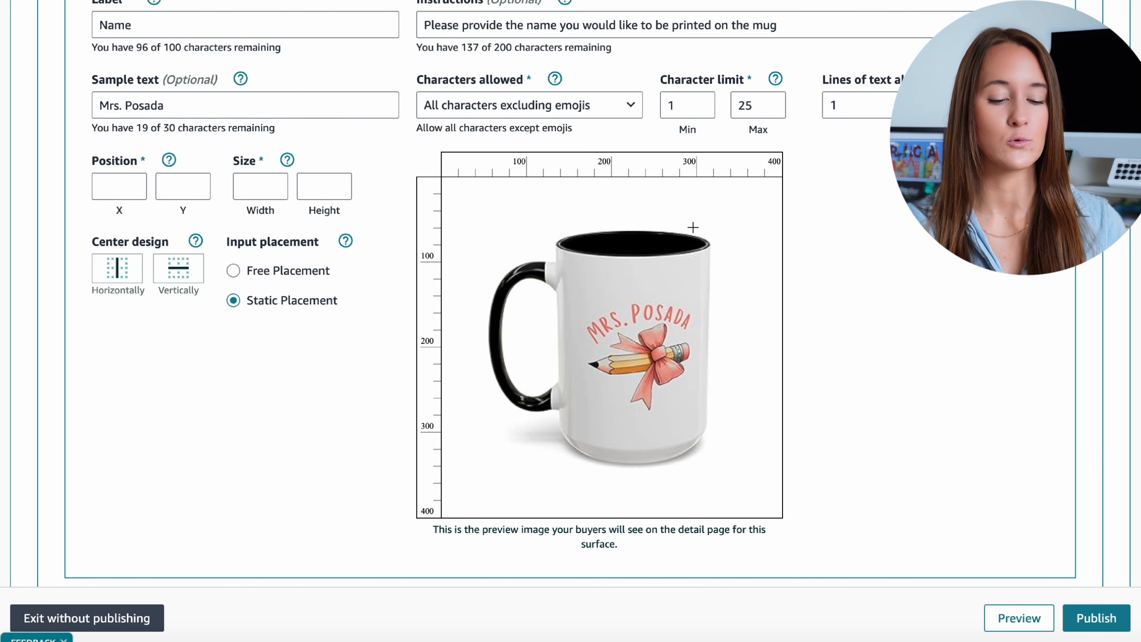
scroll(692, 227, down, 1)
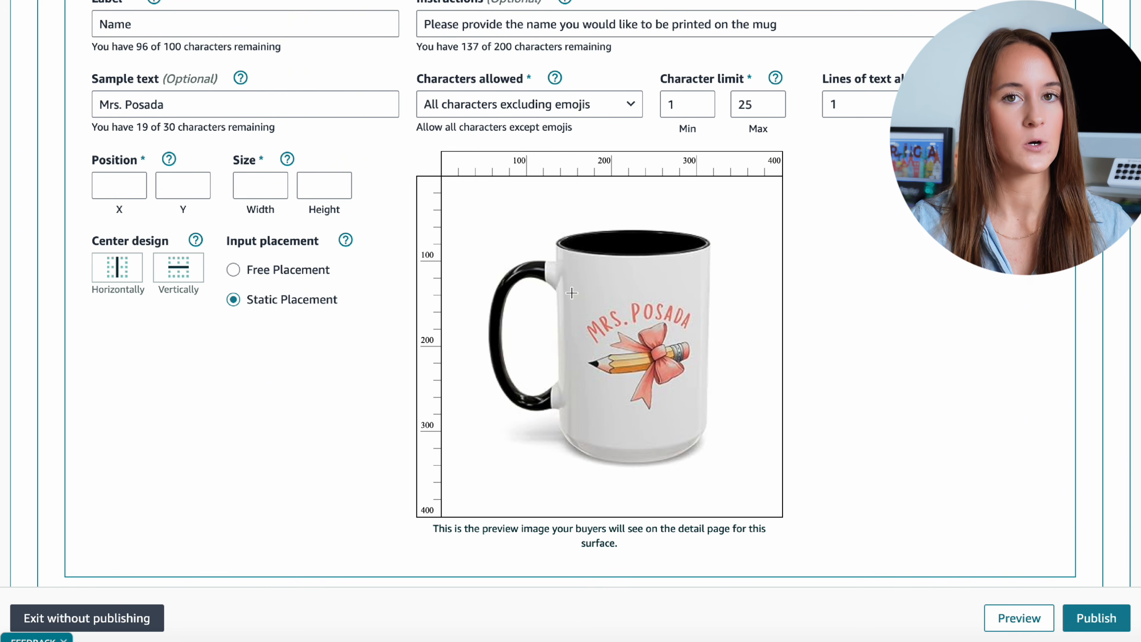
drag(575, 297, 707, 345)
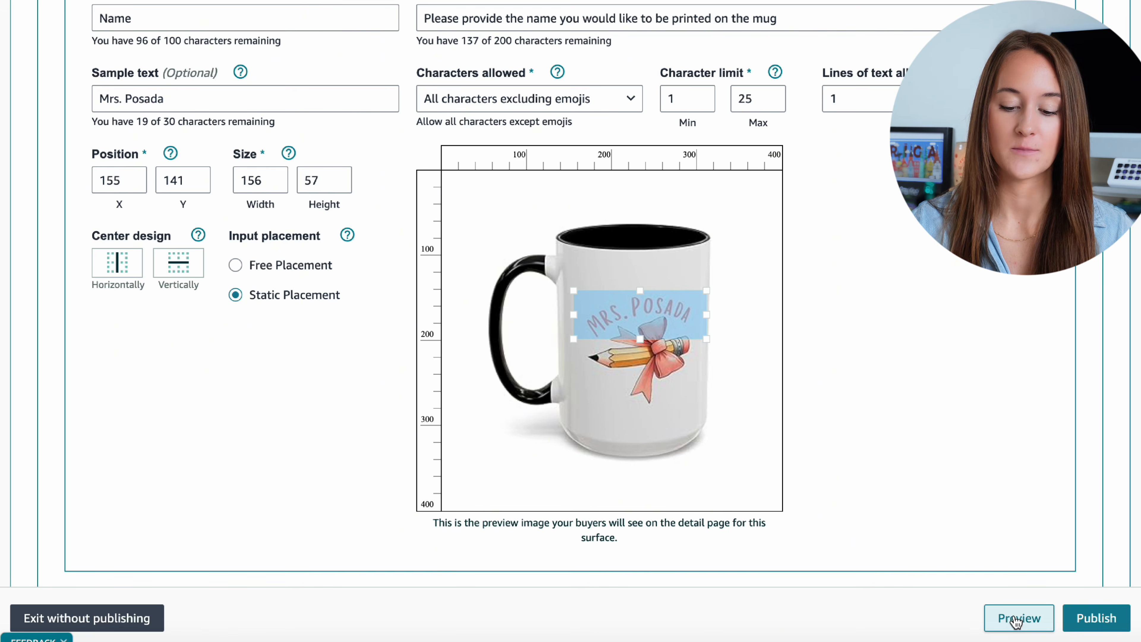
Try out a different teacher name in the buyer preview to examine how it displays on the mug, and close the preview.
click(1017, 619)
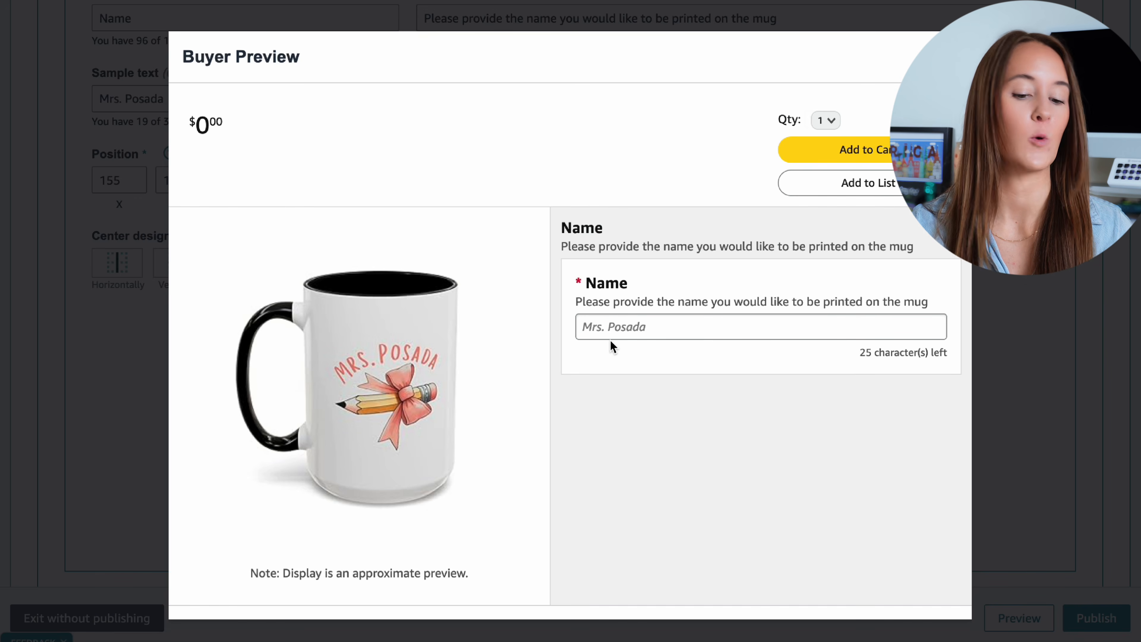
click(633, 323)
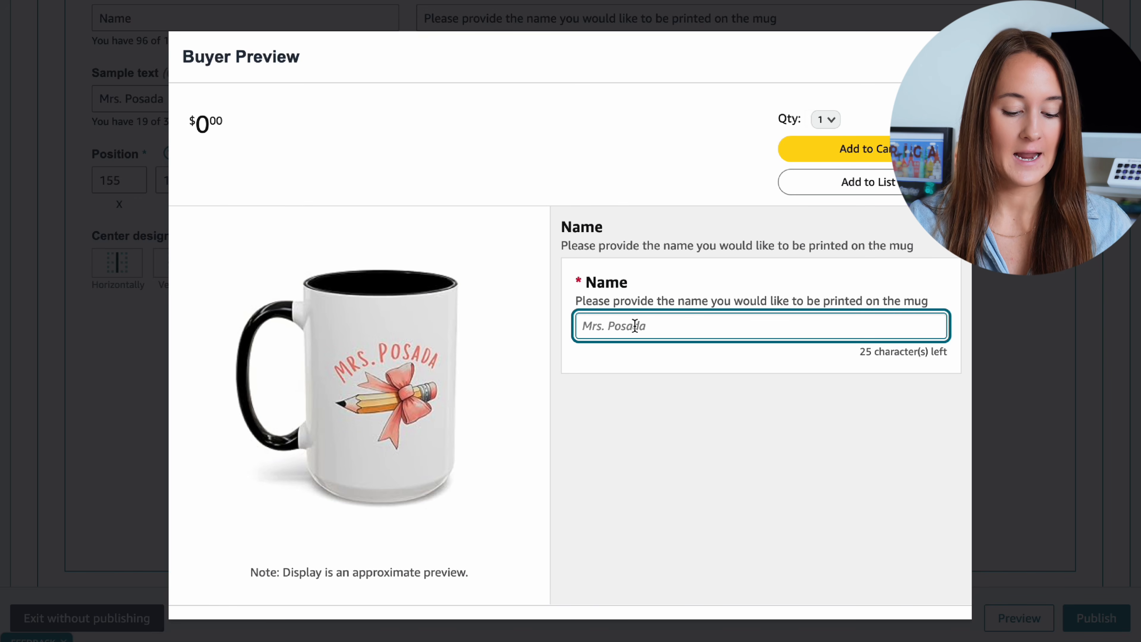
text(Mrs.)
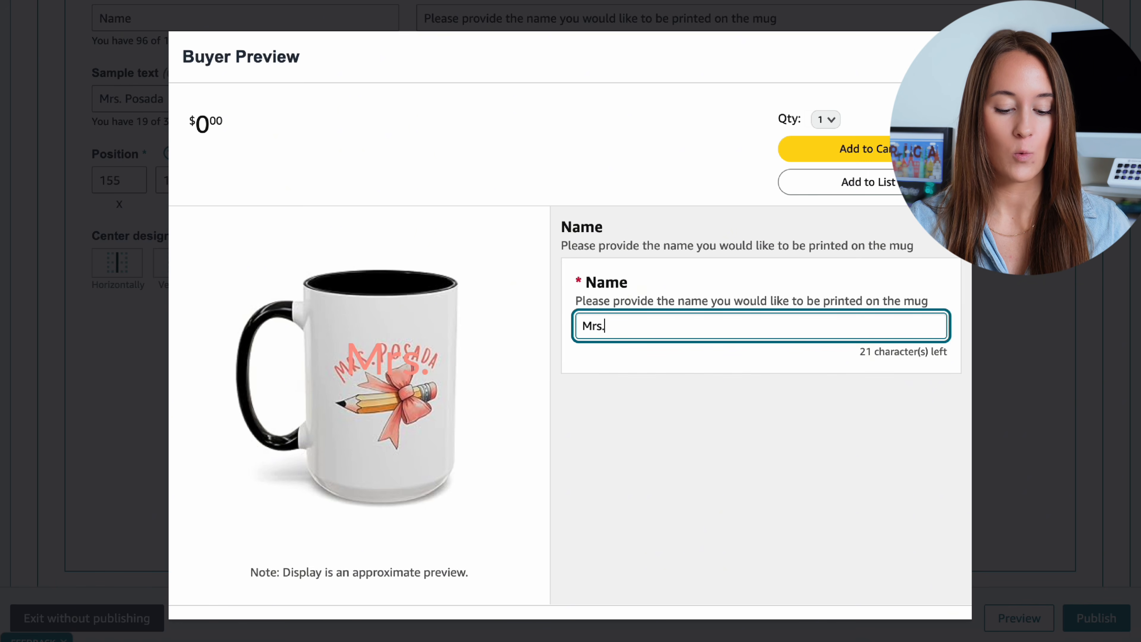
text( Smith)
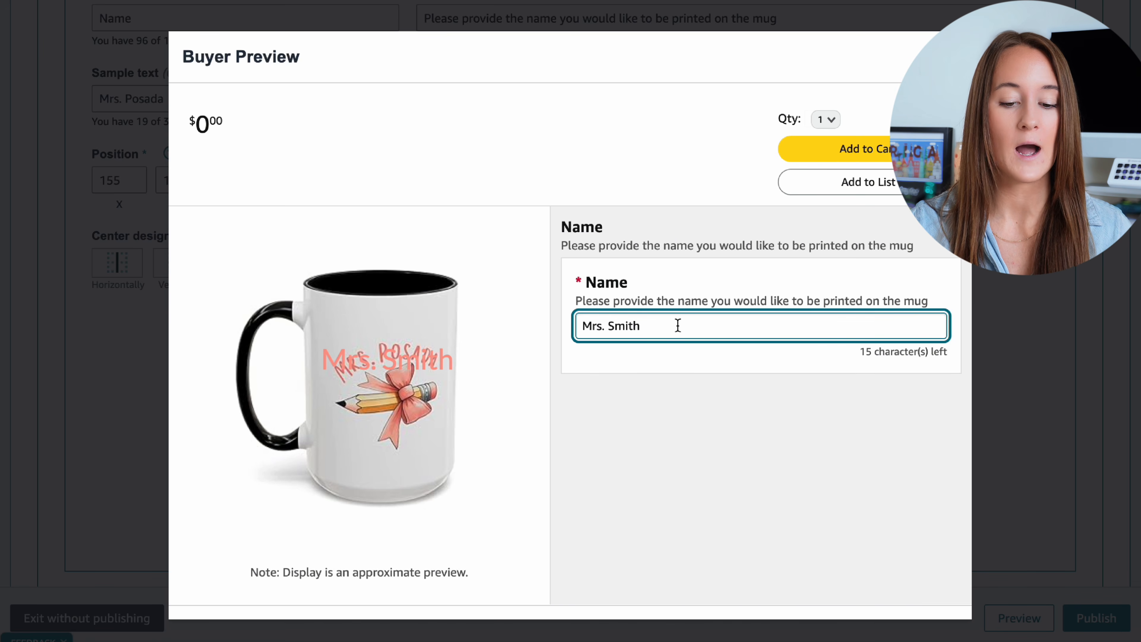
key(ctrl+a)
key(BackSpace)
key(Escape)
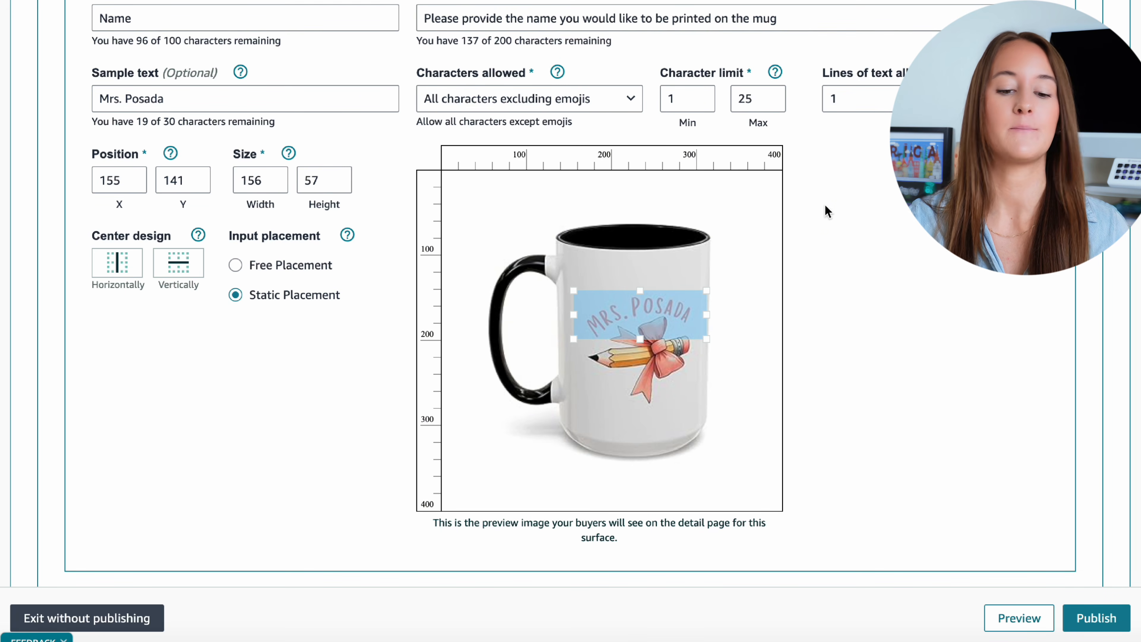
Shrink the text area to 1 by 1 at X 399, Y 0, and test a teacher name in the buyer preview.
drag(640, 320, 783, 169)
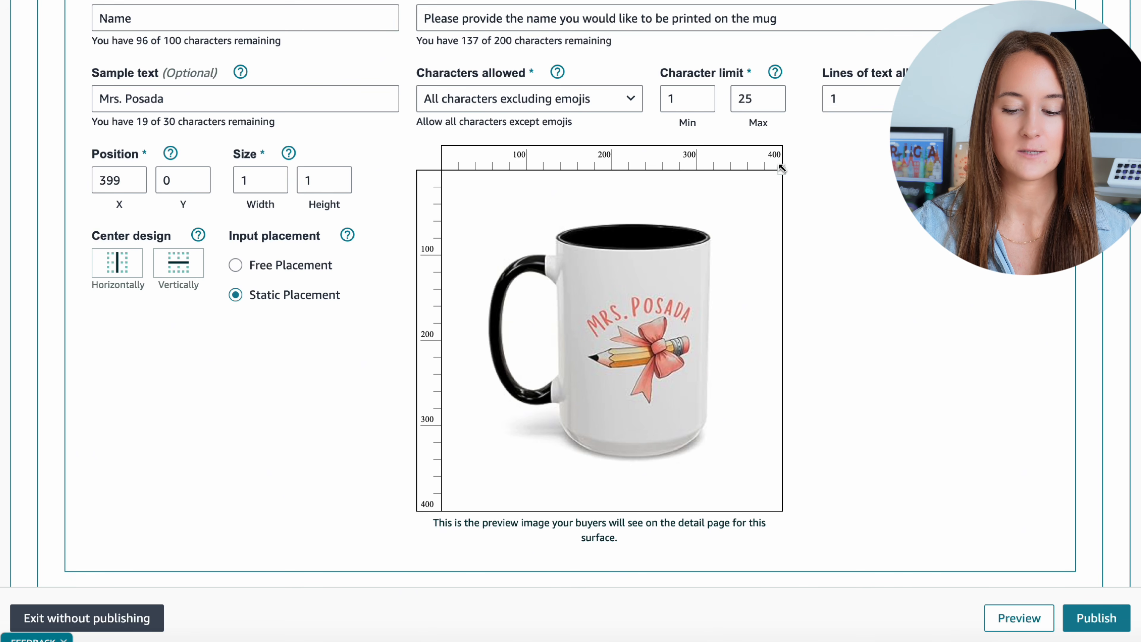
click(1018, 618)
click(601, 328)
text(Mrs. Smith)
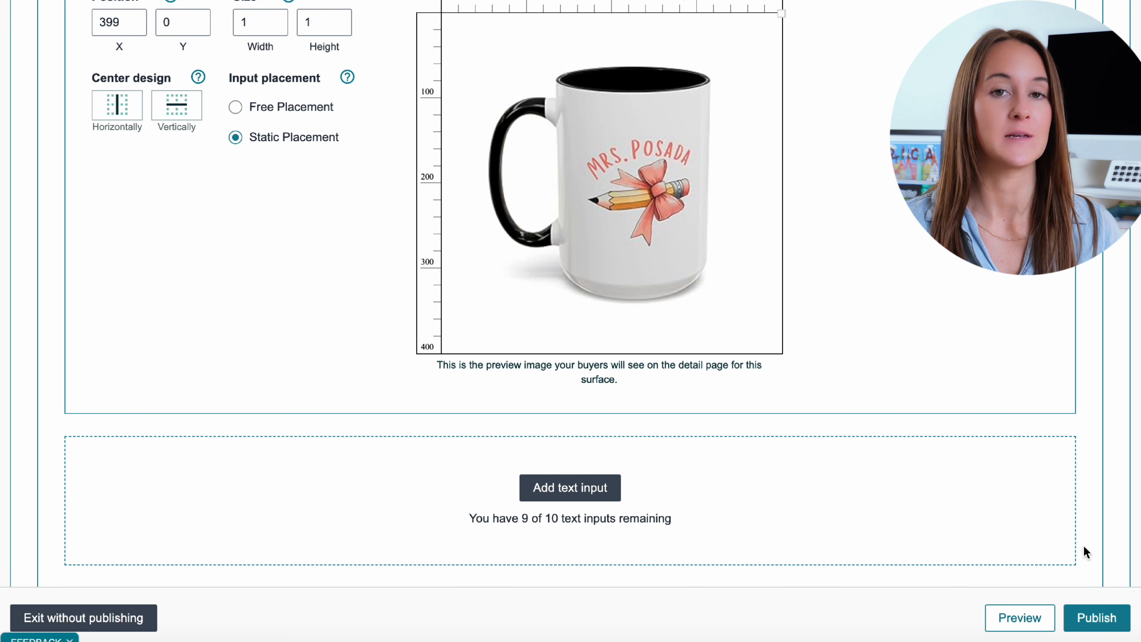
Publish the mug's customization settings.
click(1094, 625)
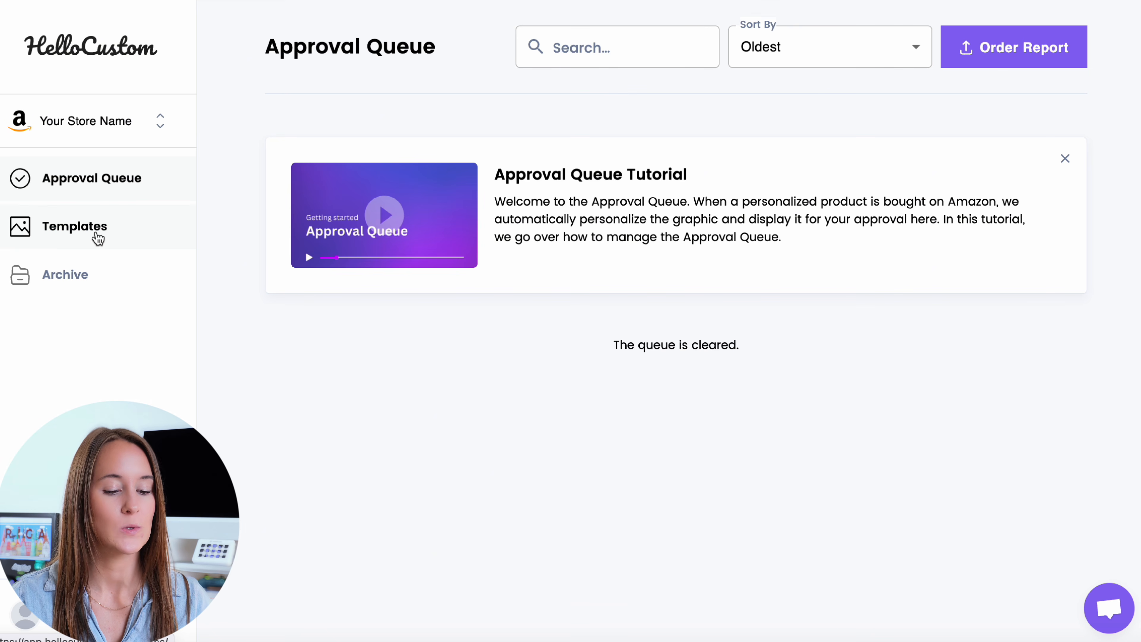
Start a new template in HelloCustom and assign it to all three variants of the active Personalized Coquette Teacher Mug listing.
click(97, 238)
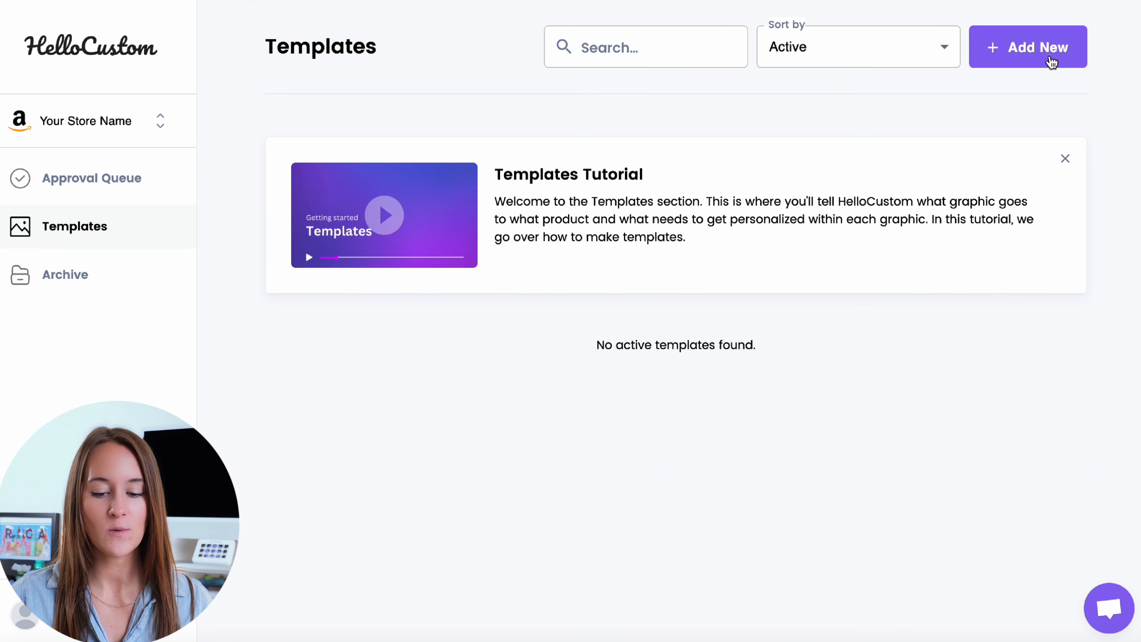
click(1050, 58)
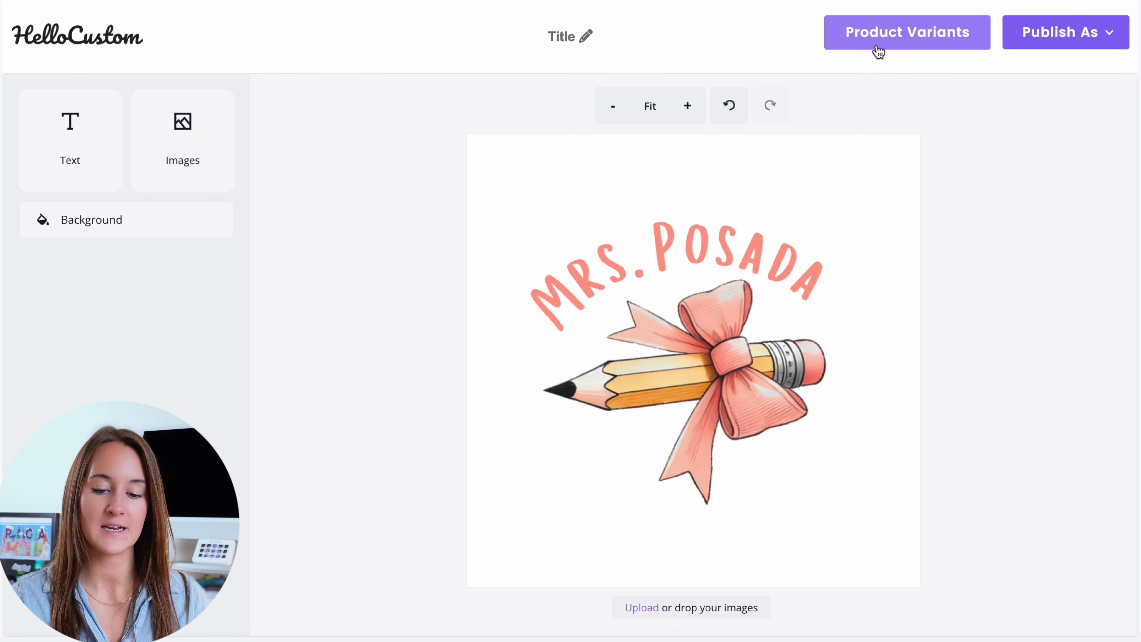
click(878, 50)
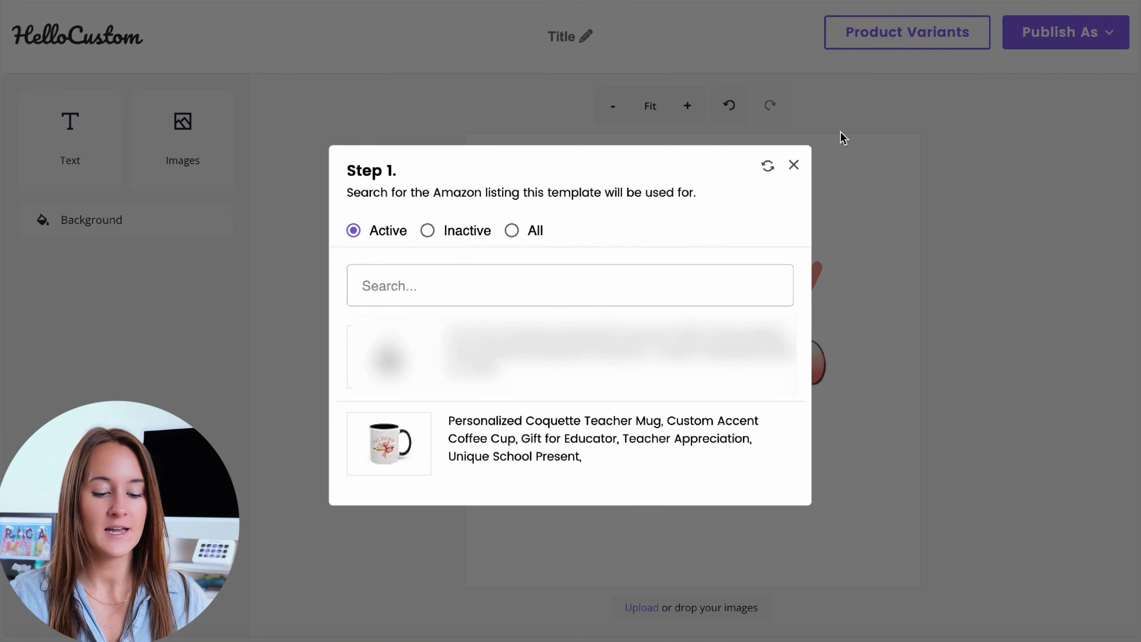
click(457, 446)
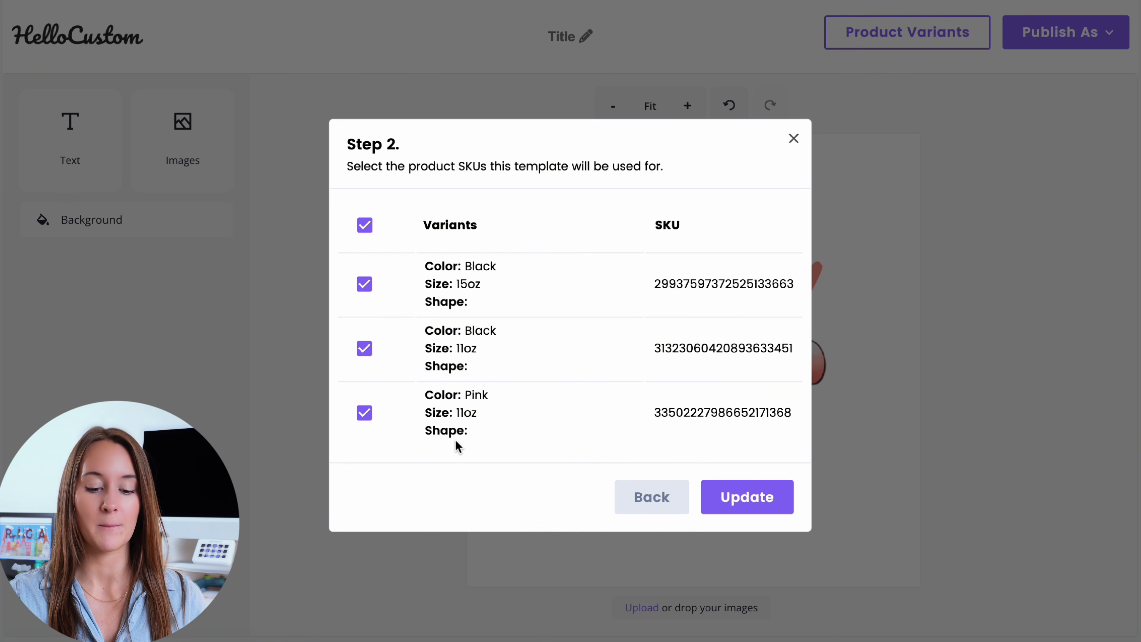
click(750, 509)
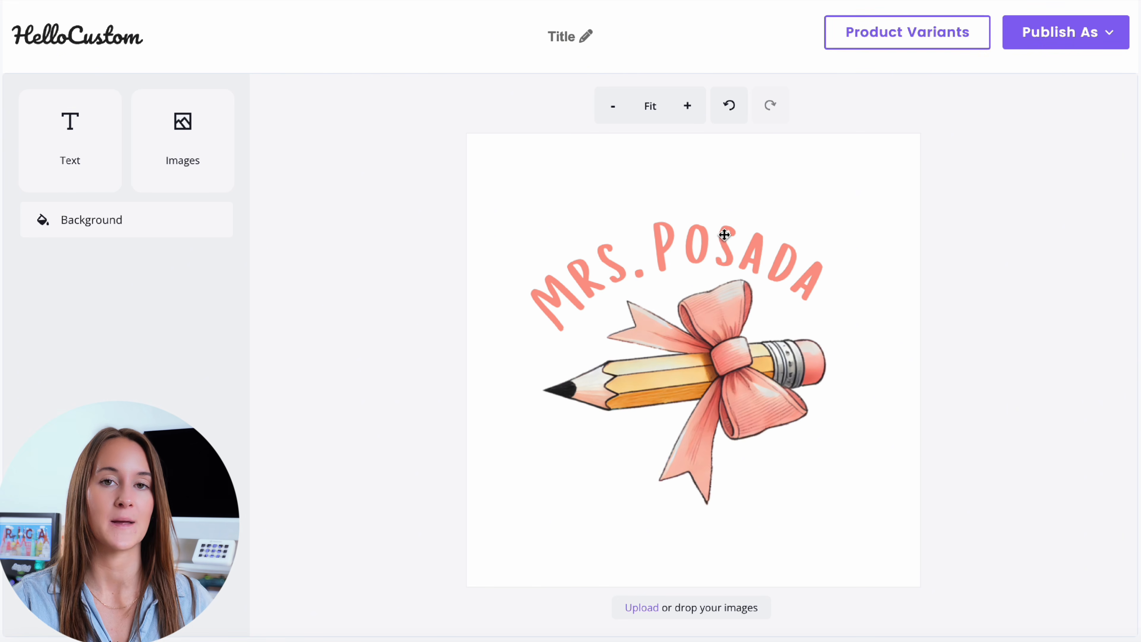
Assign the Name tag to the arched teacher name text above the pencil and bow.
click(663, 245)
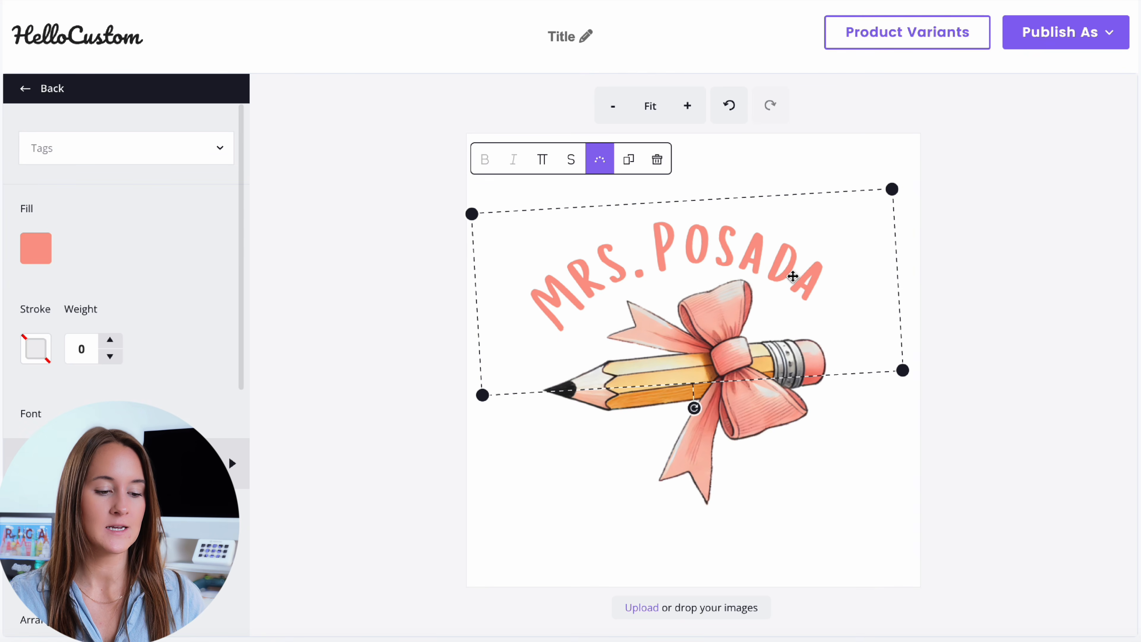
drag(792, 273, 779, 272)
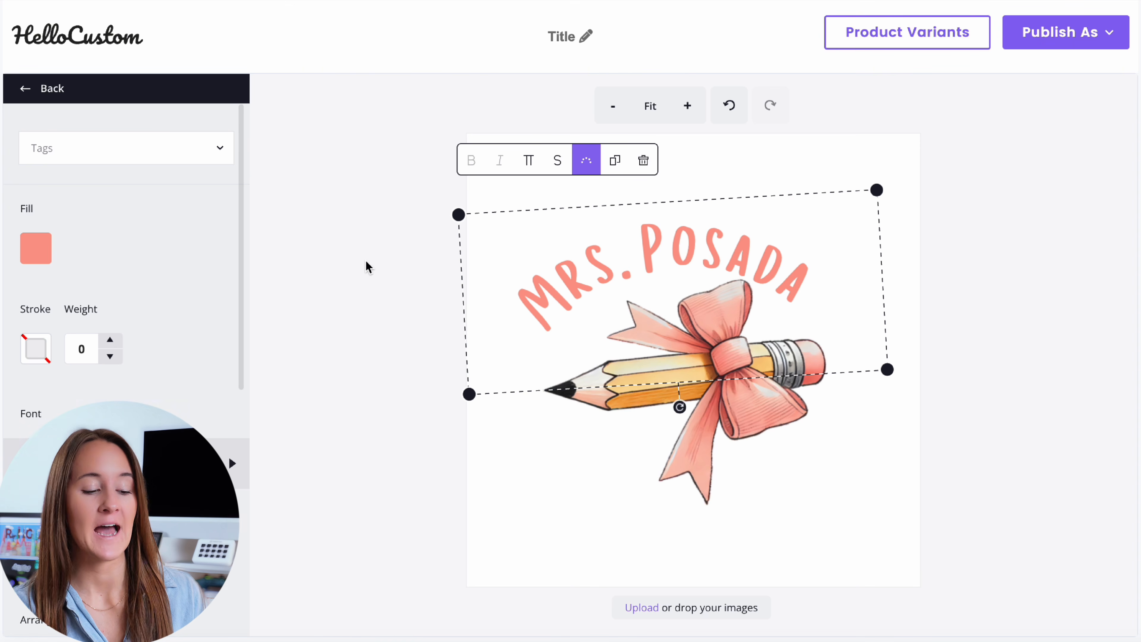
click(54, 151)
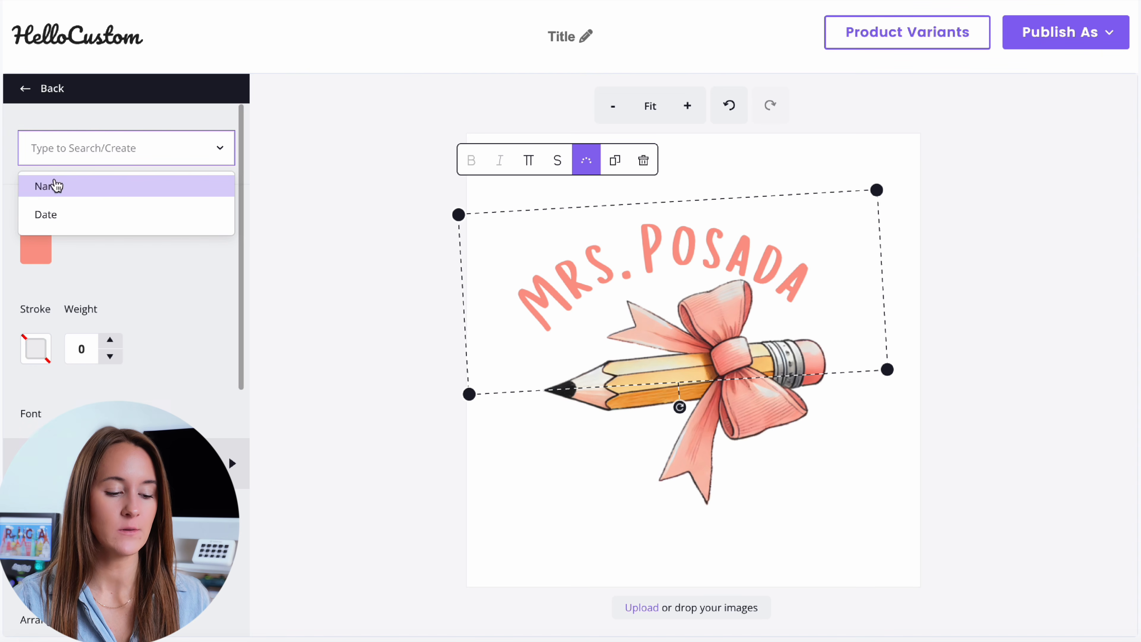
click(53, 190)
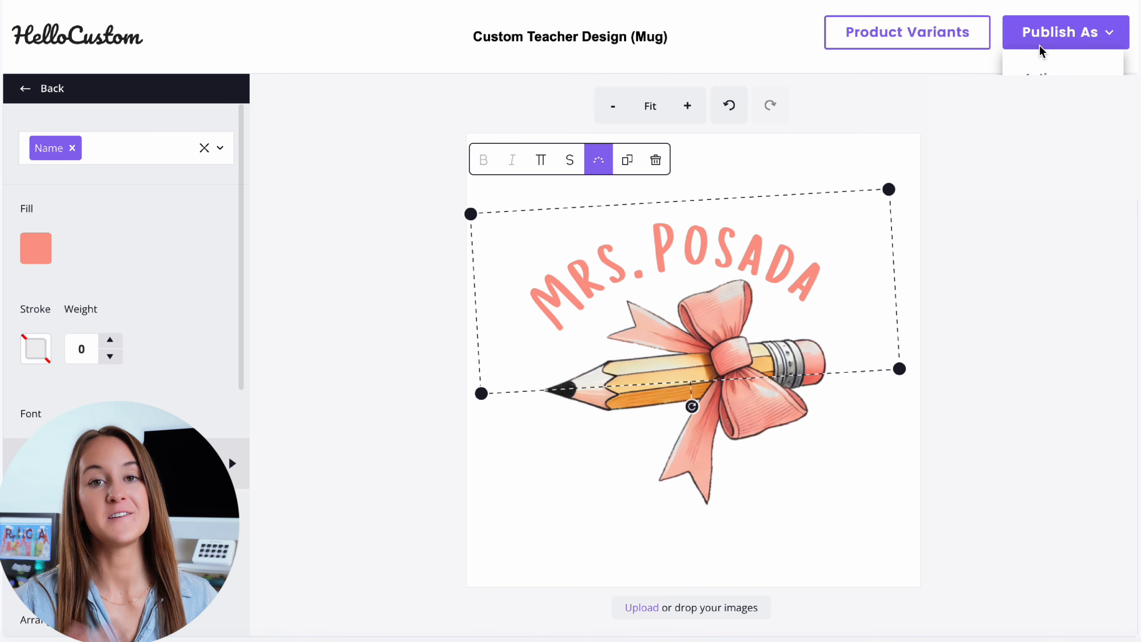
Publish the template as Active, marking both graphics of the multi-graphic product as personalized, and save it.
click(1052, 43)
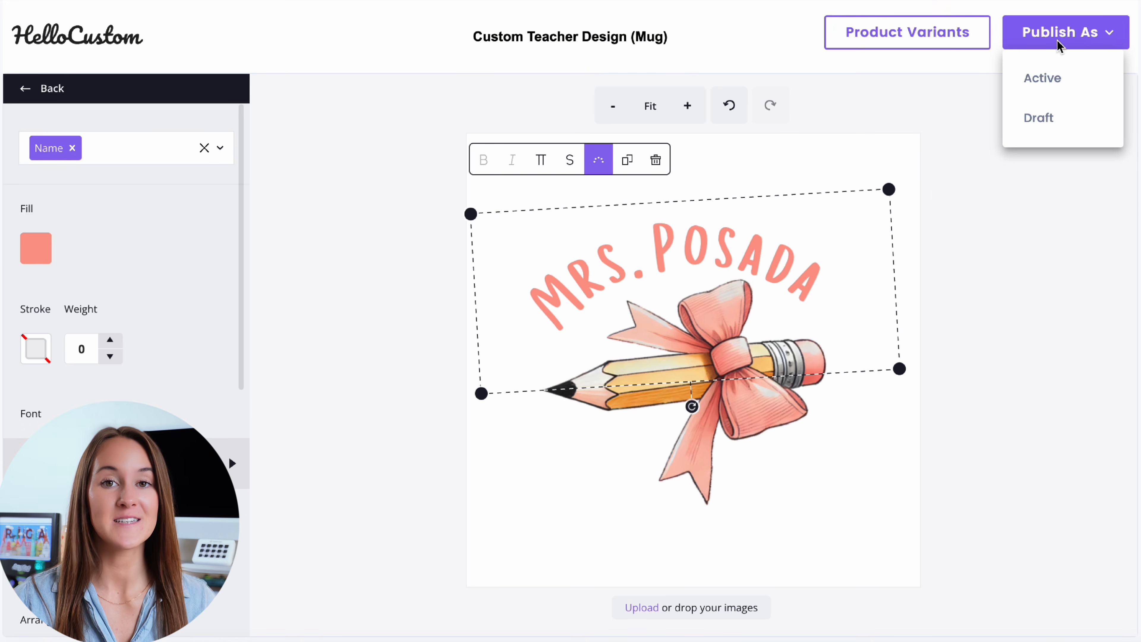
click(1041, 80)
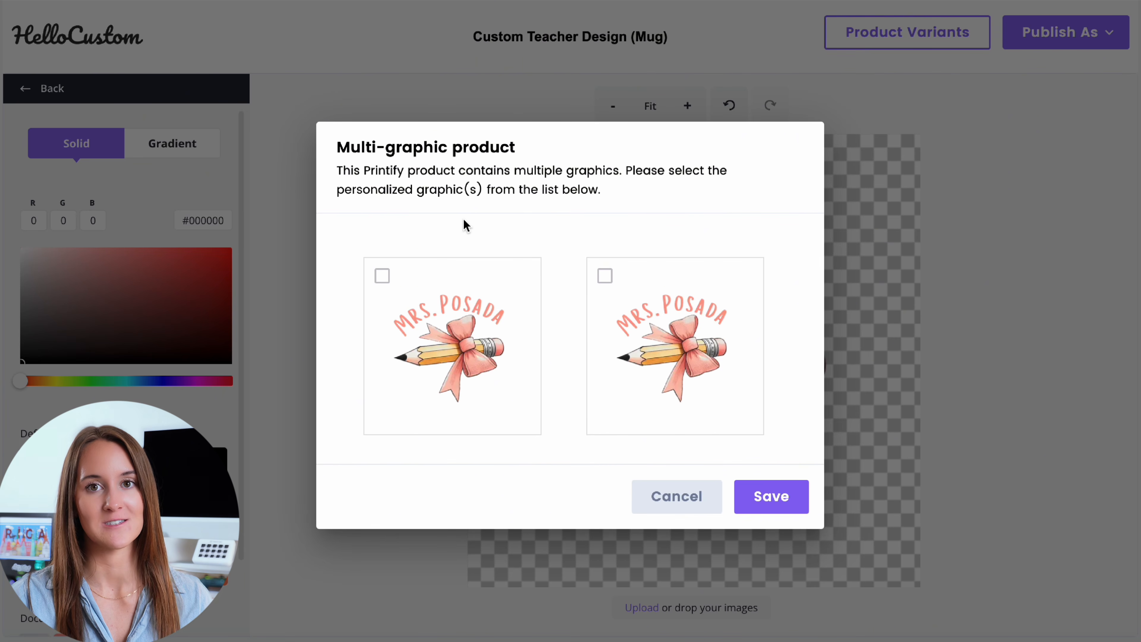
click(382, 276)
click(606, 275)
click(784, 506)
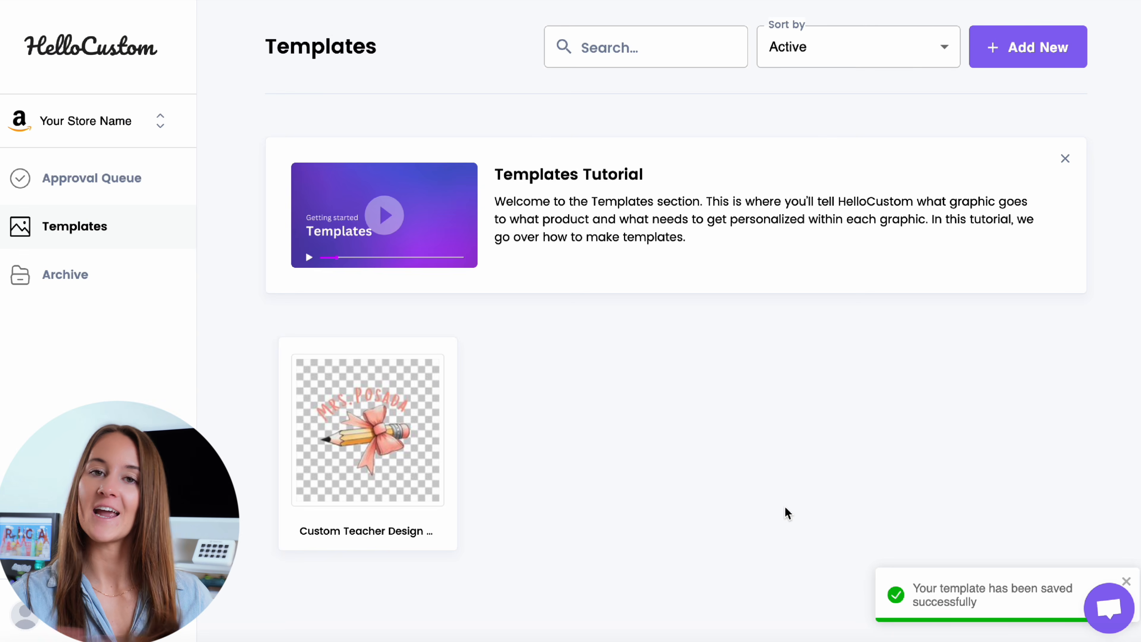